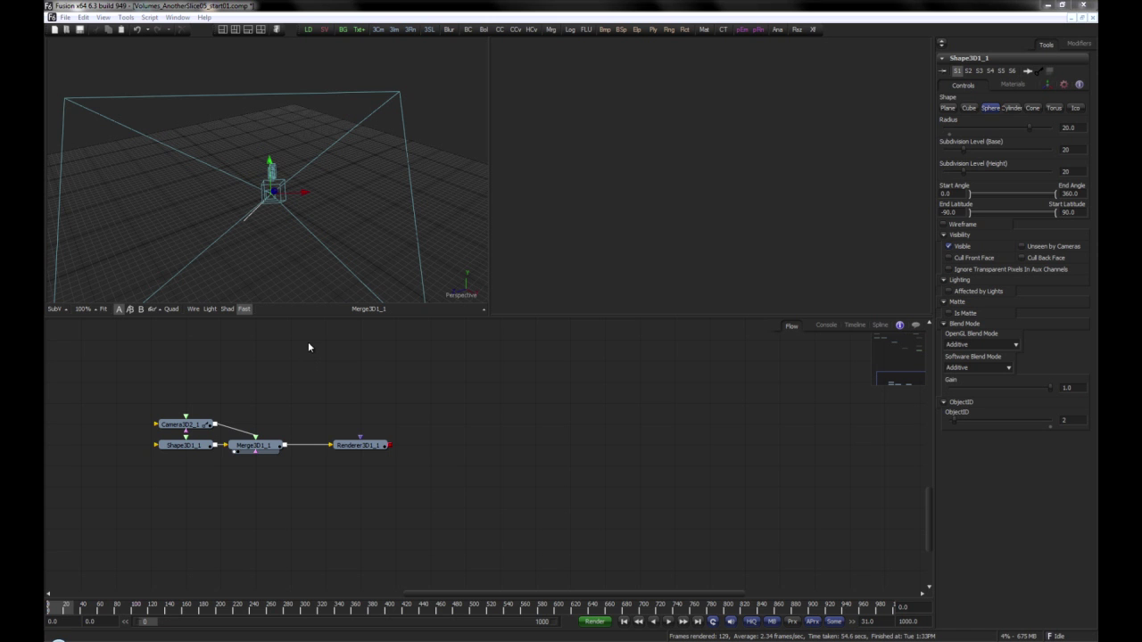
Step: Reposition the Merge3D1_1 and Shape3D1_1 nodes and preview the sphere at about 0.52 opacity
mouse_move(272, 449)
mouse_down()
mouse_move(271, 440)
mouse_move(272, 455)
mouse_up()
drag(198, 446, 163, 467)
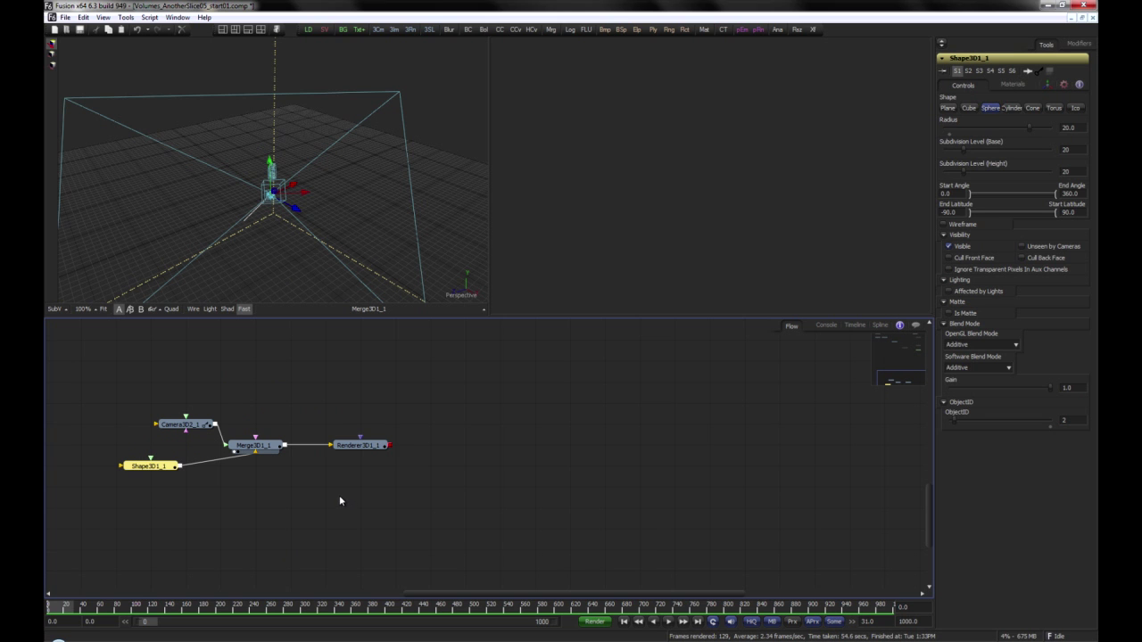
click(1008, 84)
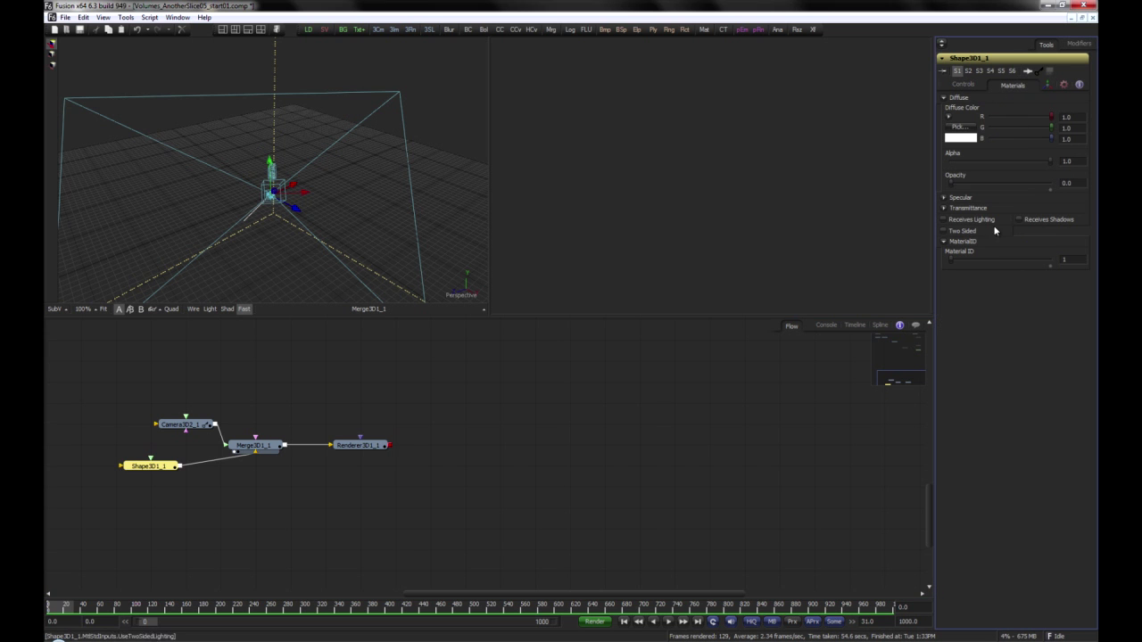
drag(952, 185, 1002, 186)
key(f)
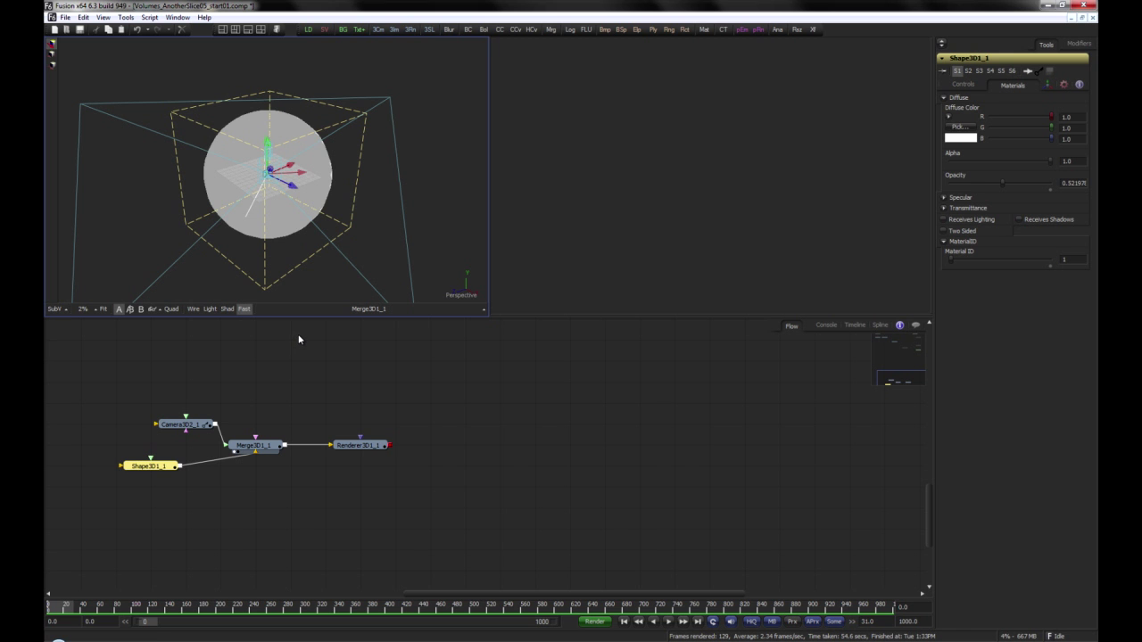
Step: Return the sphere's opacity to 0 and uncheck Ignore Transparent Pixels In Aux Channels
drag(1004, 183, 947, 184)
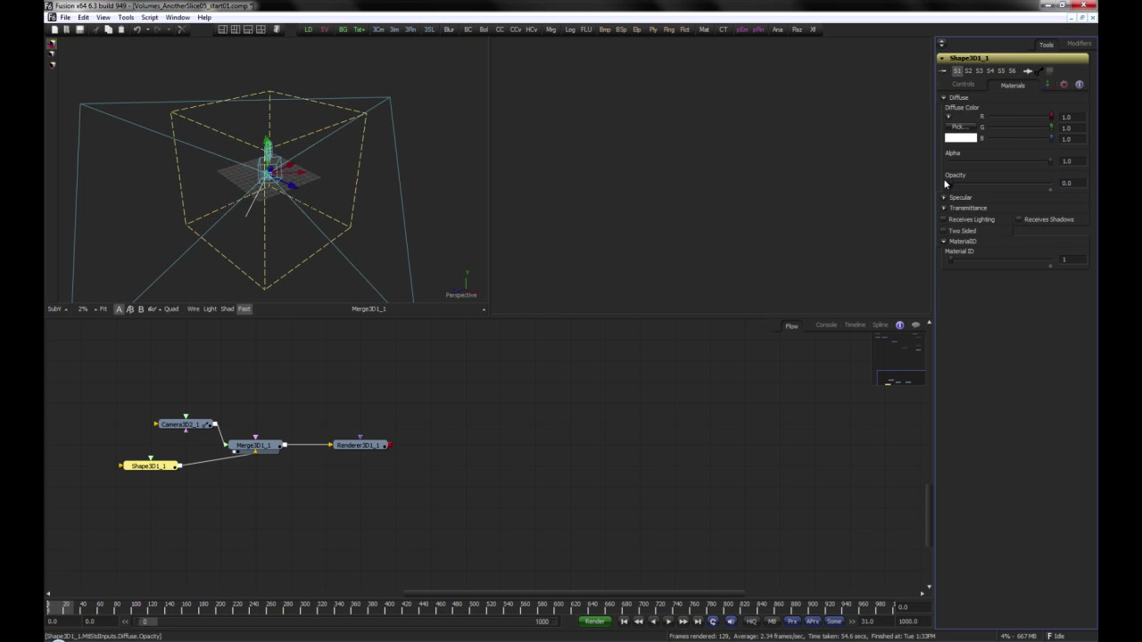
click(970, 83)
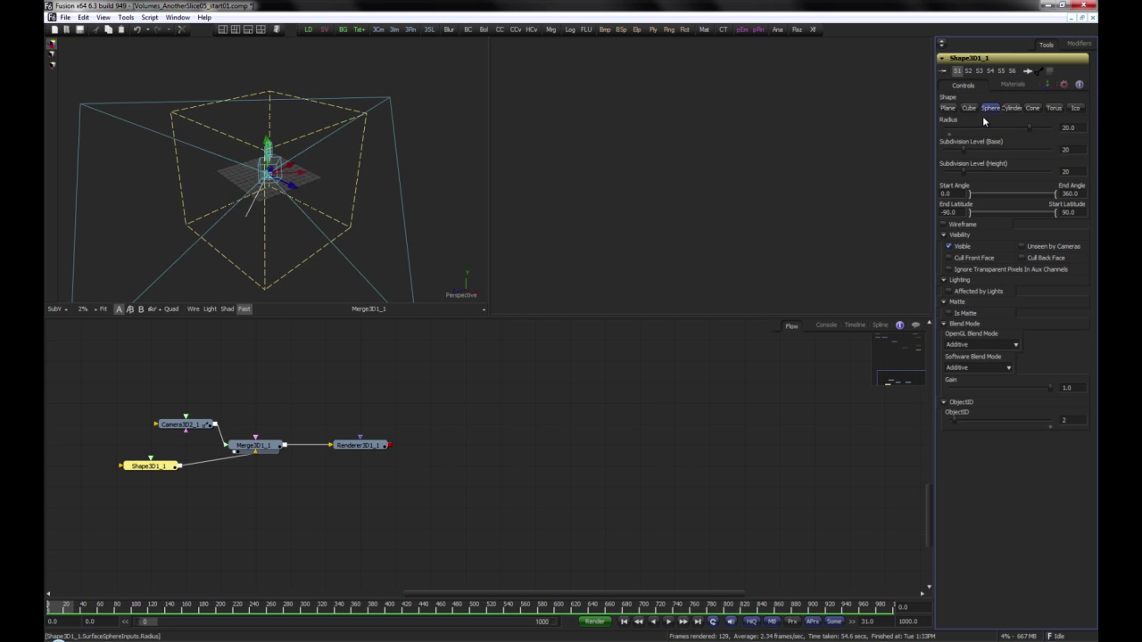
click(982, 269)
Step: View Renderer3D1_1 in the viewer and check its image size and depth
click(360, 445)
key(1)
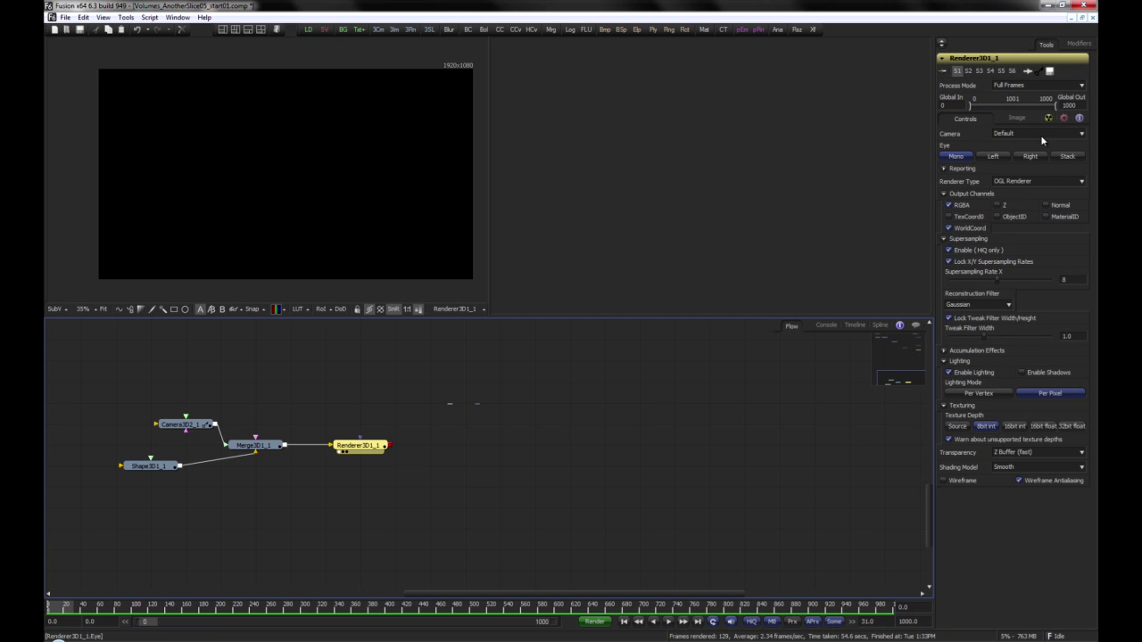
click(1017, 117)
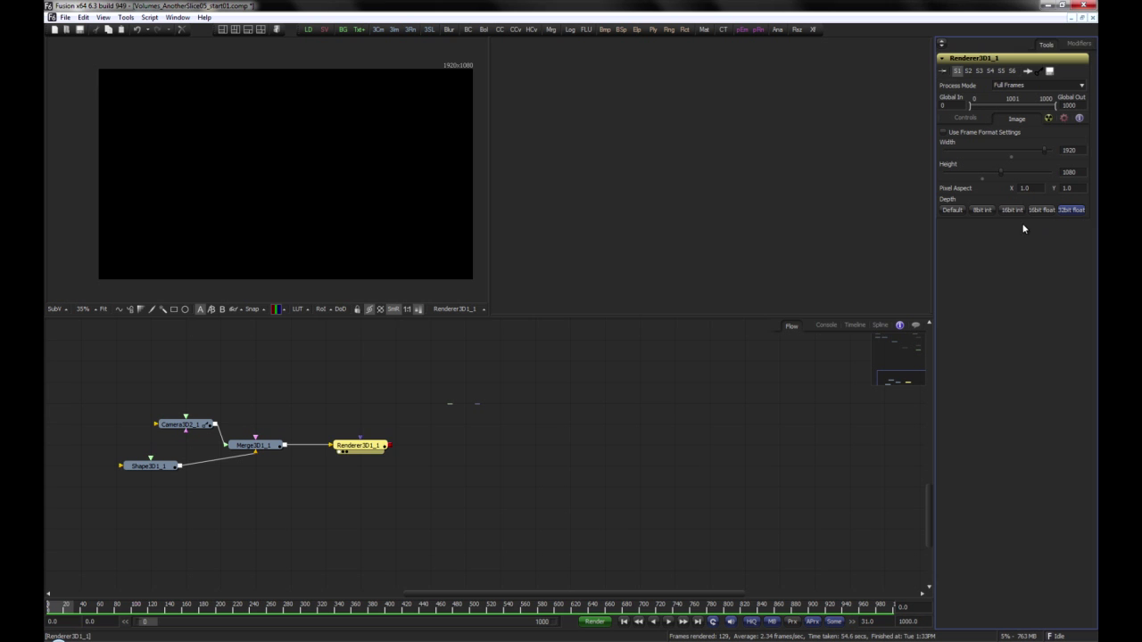
click(423, 515)
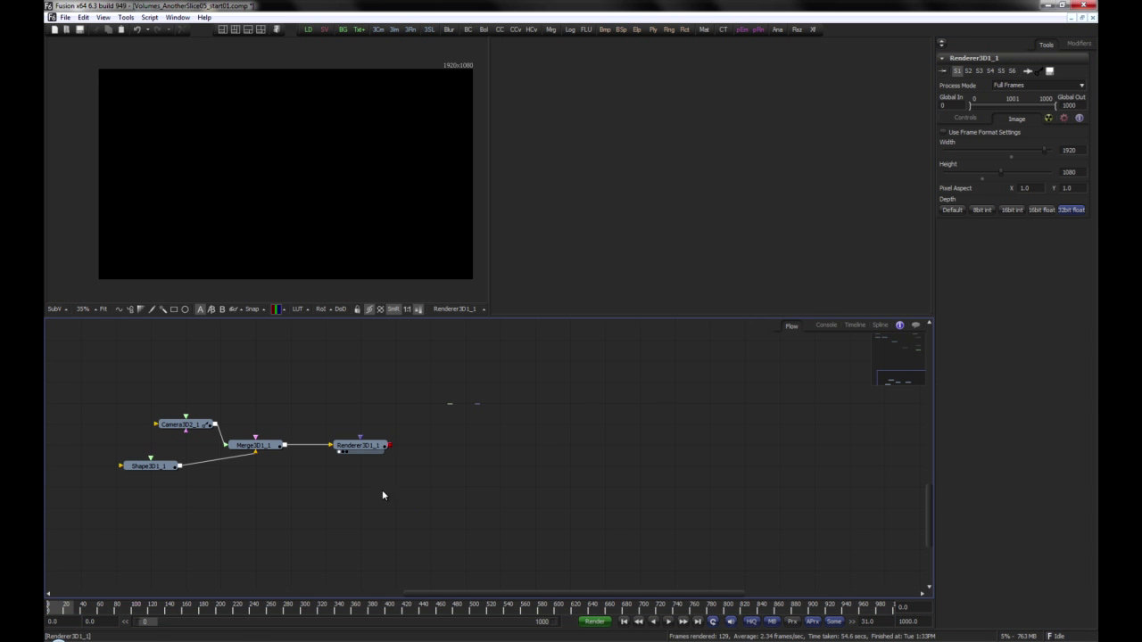
click(379, 452)
Step: Add a Channel Booleans node with the renderer output feeding its foreground input
key(ctrl+space)
text(boo)
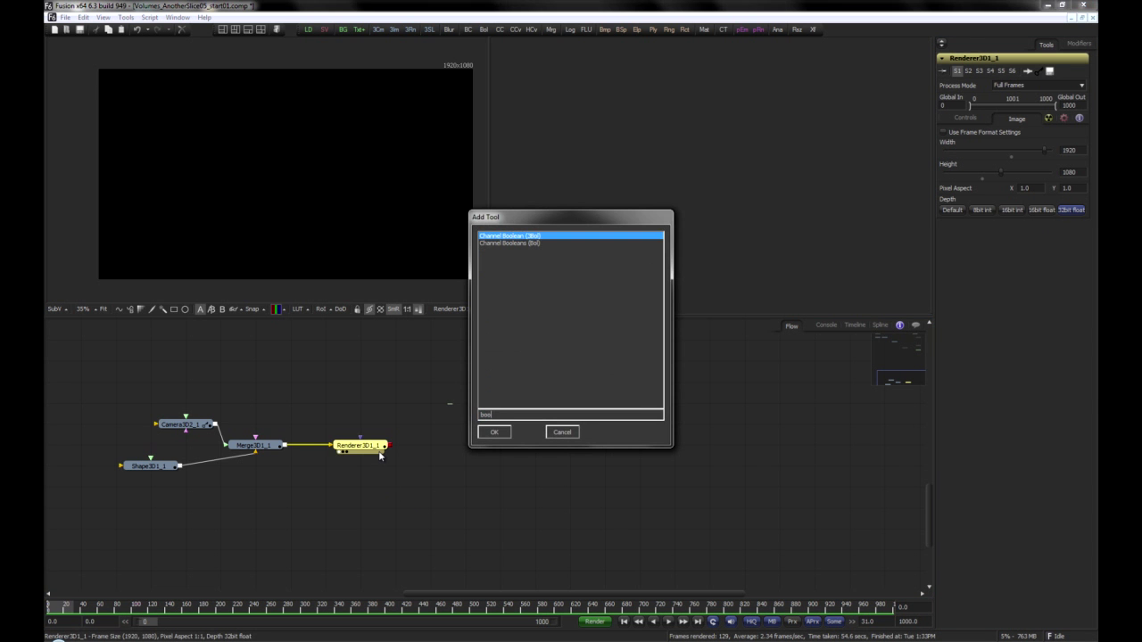
key(Down)
key(Return)
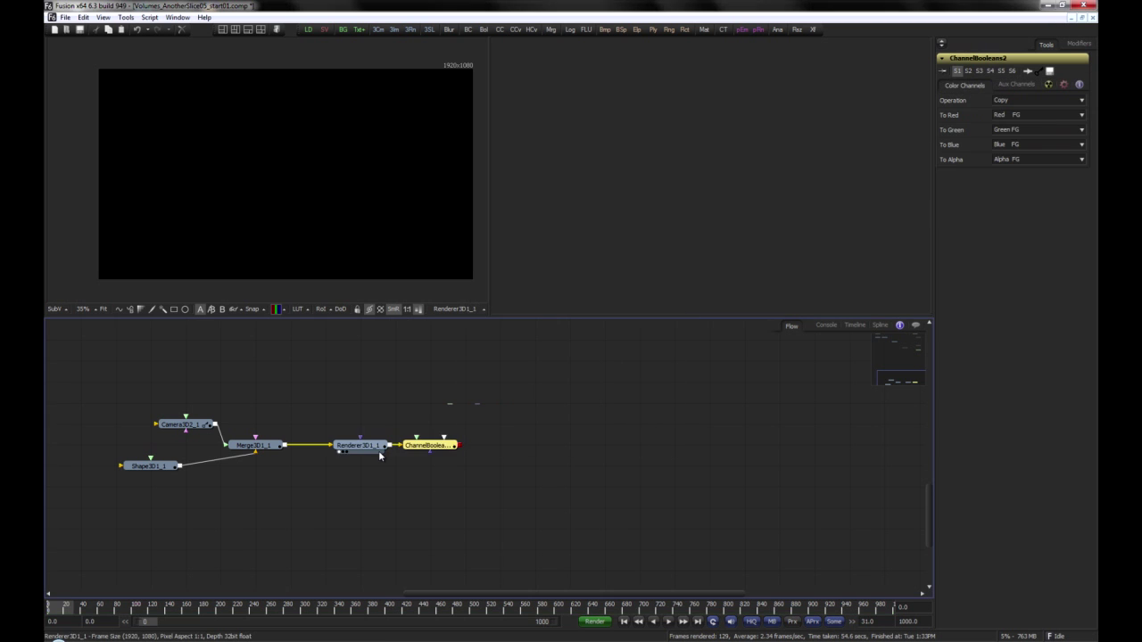
drag(428, 445, 464, 486)
drag(390, 445, 454, 481)
Step: Map red, green and blue to X, Y and Z Position FG, showing the position gradient
click(1025, 117)
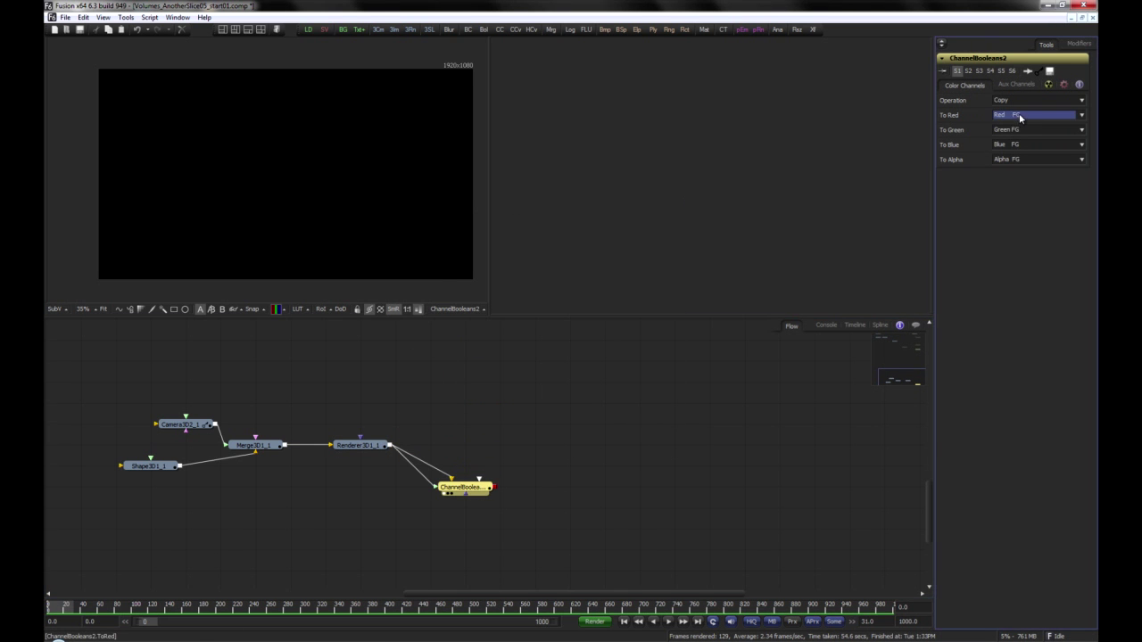
scroll(1024, 117, down, 15)
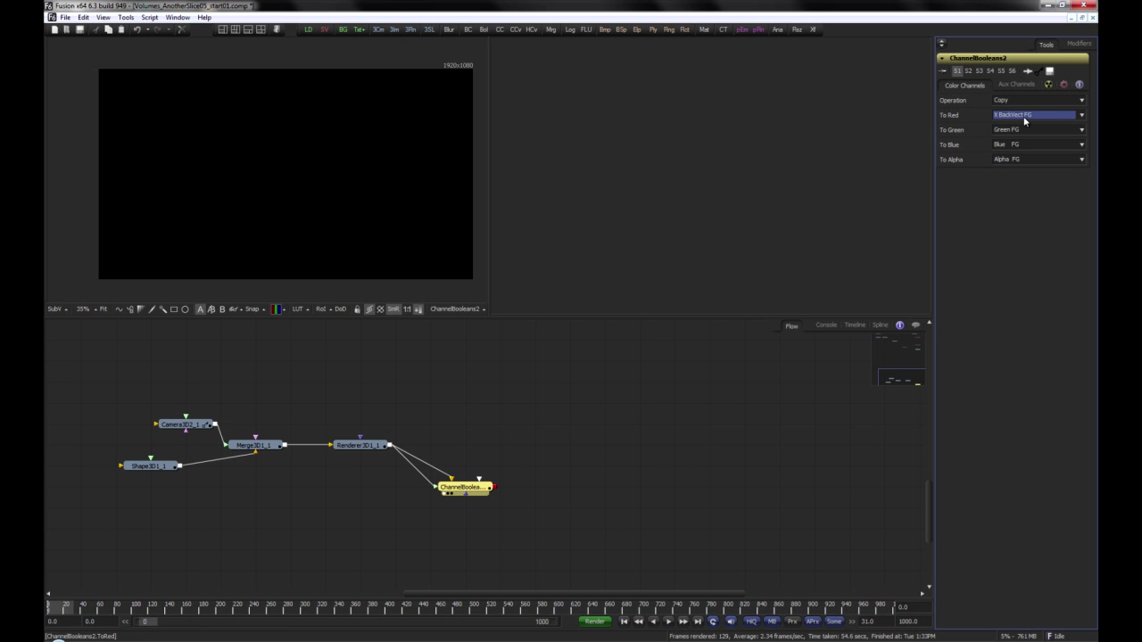
key(Tab)
scroll(1024, 121, down, 15)
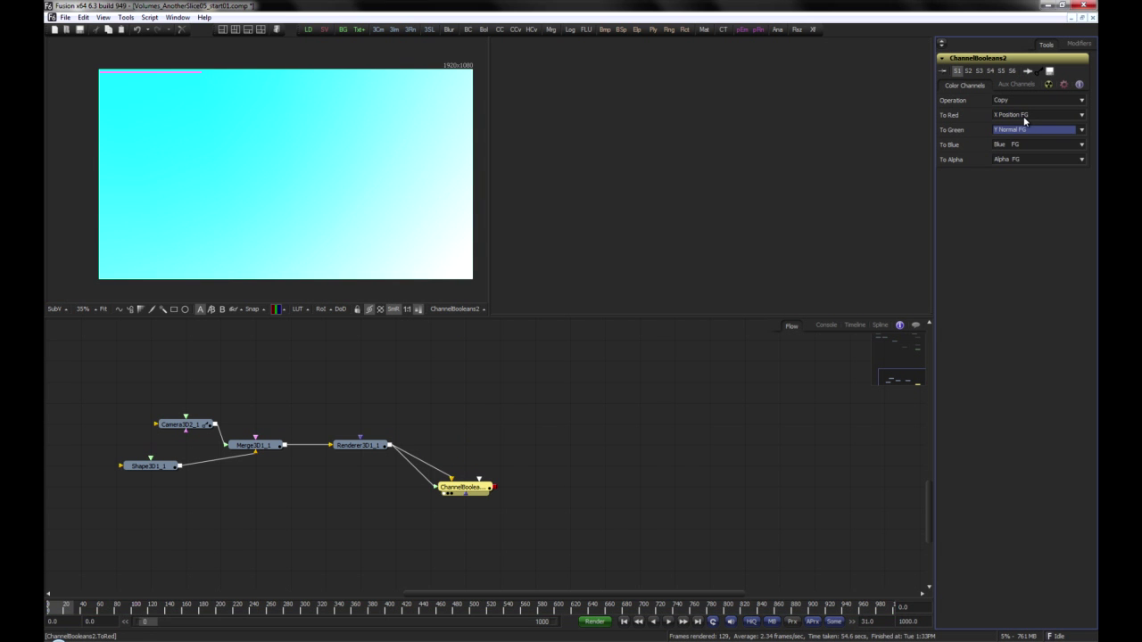
key(Tab)
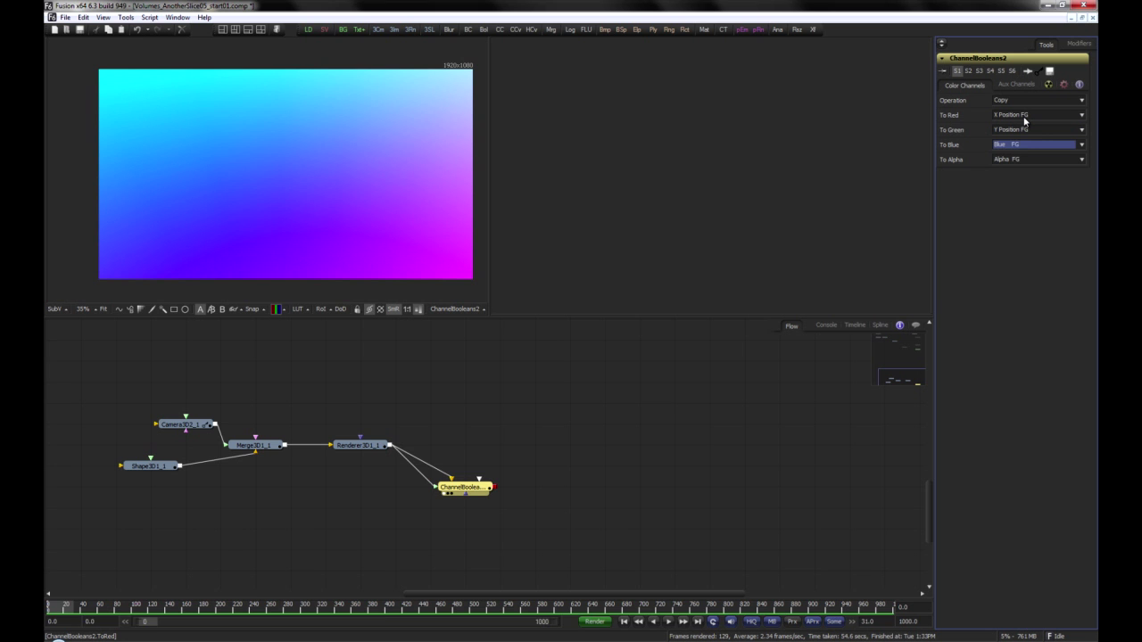
scroll(1024, 121, down, 15)
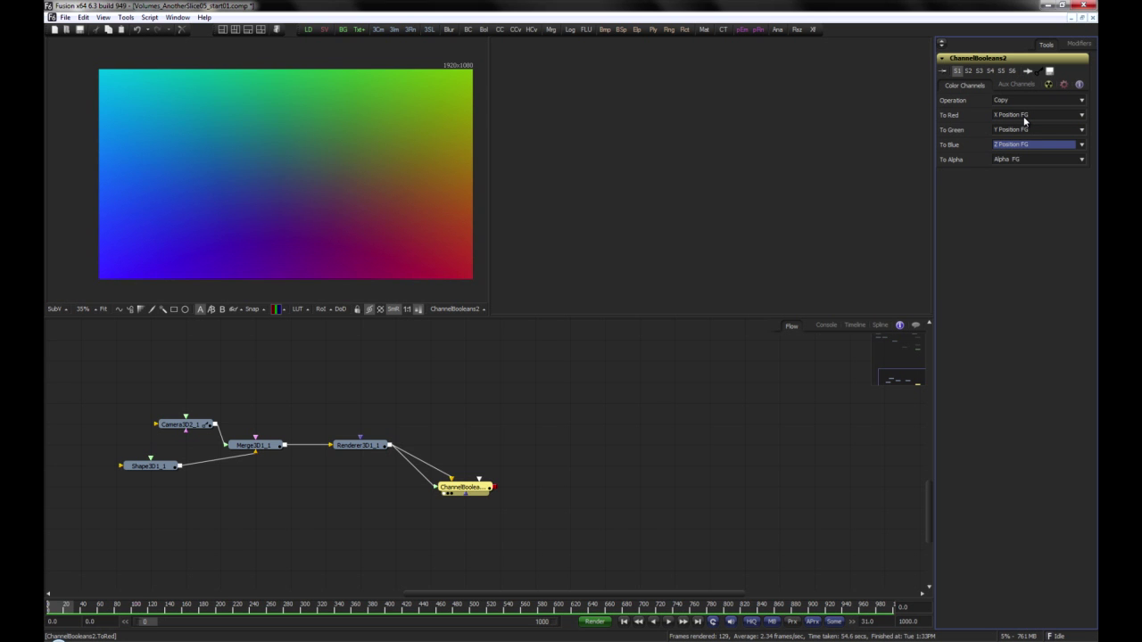
click(417, 309)
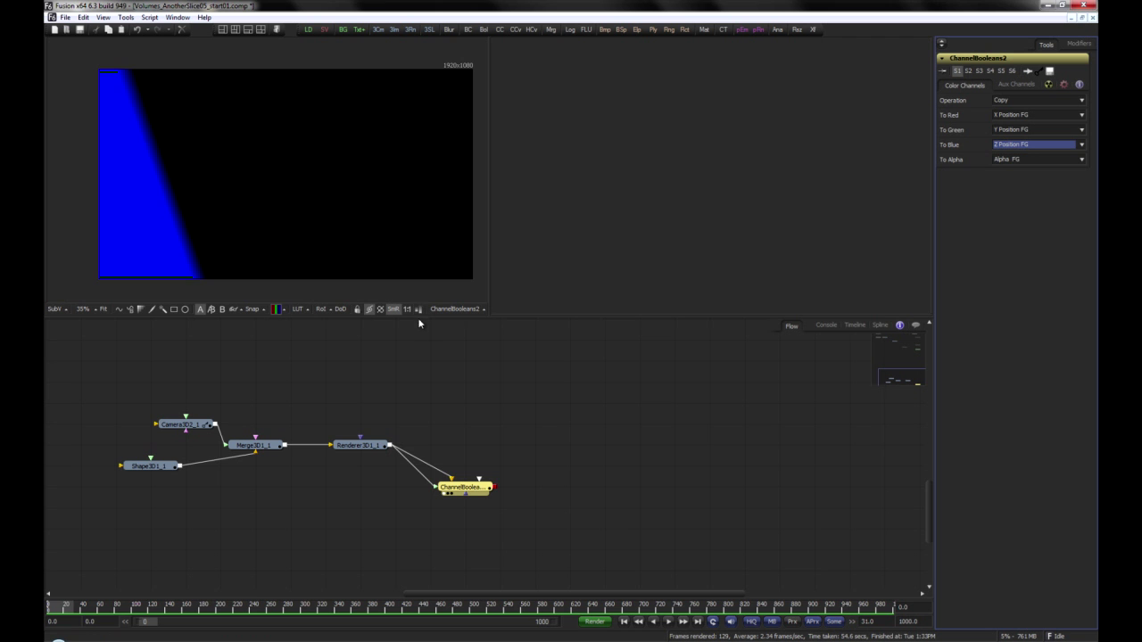
click(419, 309)
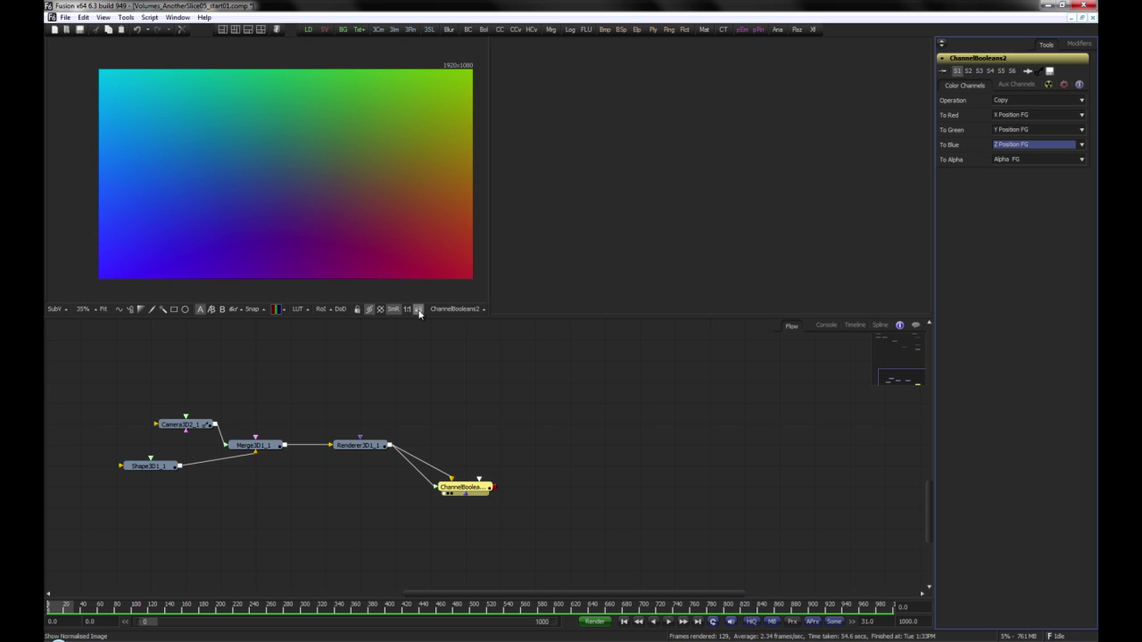
click(446, 405)
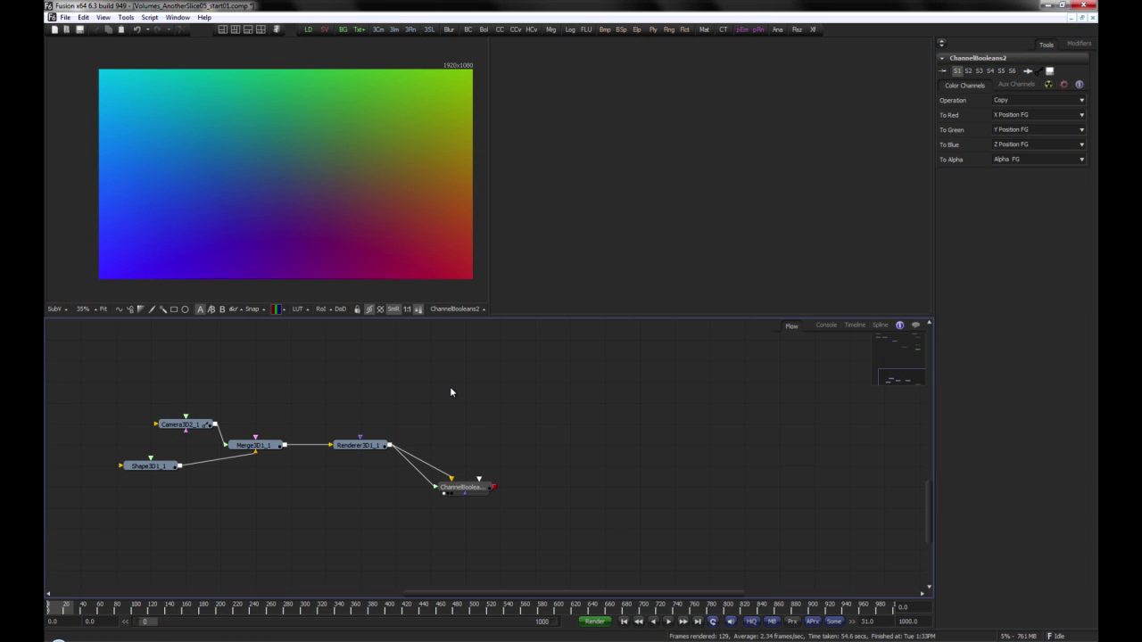
Step: Add a VolumeFog node (vlf) and connect the renderer output to VolumeFog3
key(shift+space)
text(vlf)
key(Return)
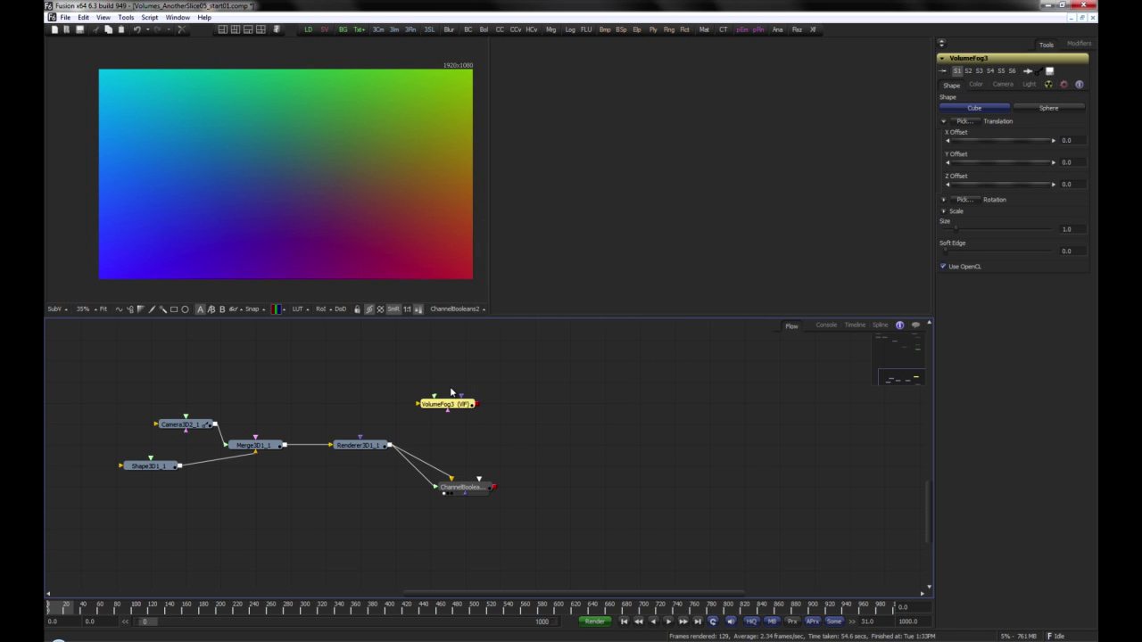
drag(390, 444, 409, 129)
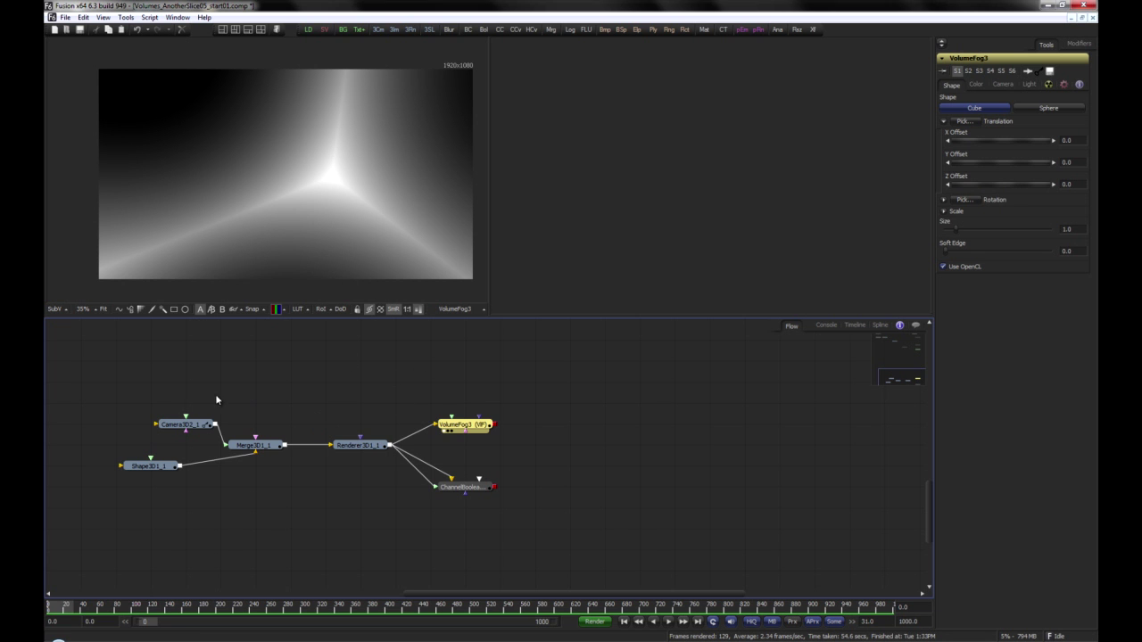
Step: Move the camera, merge and sphere nodes higher and view Merge3D1_1 through Camera3D2_1 in the second viewer
drag(142, 402, 470, 426)
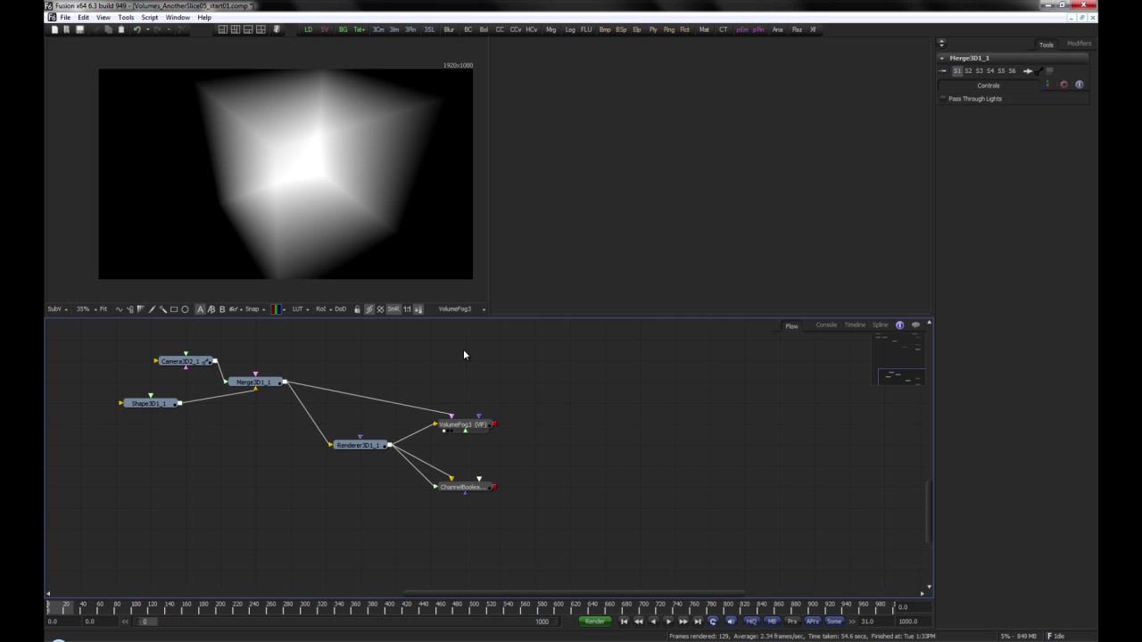
click(261, 382)
key(2)
right_click(518, 306)
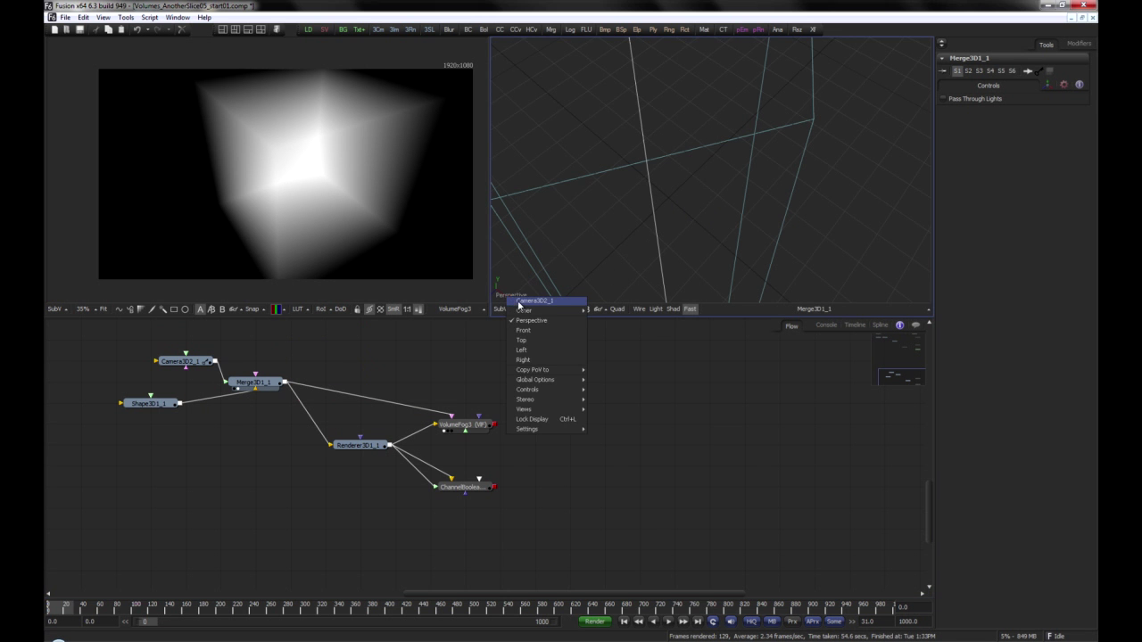
click(524, 308)
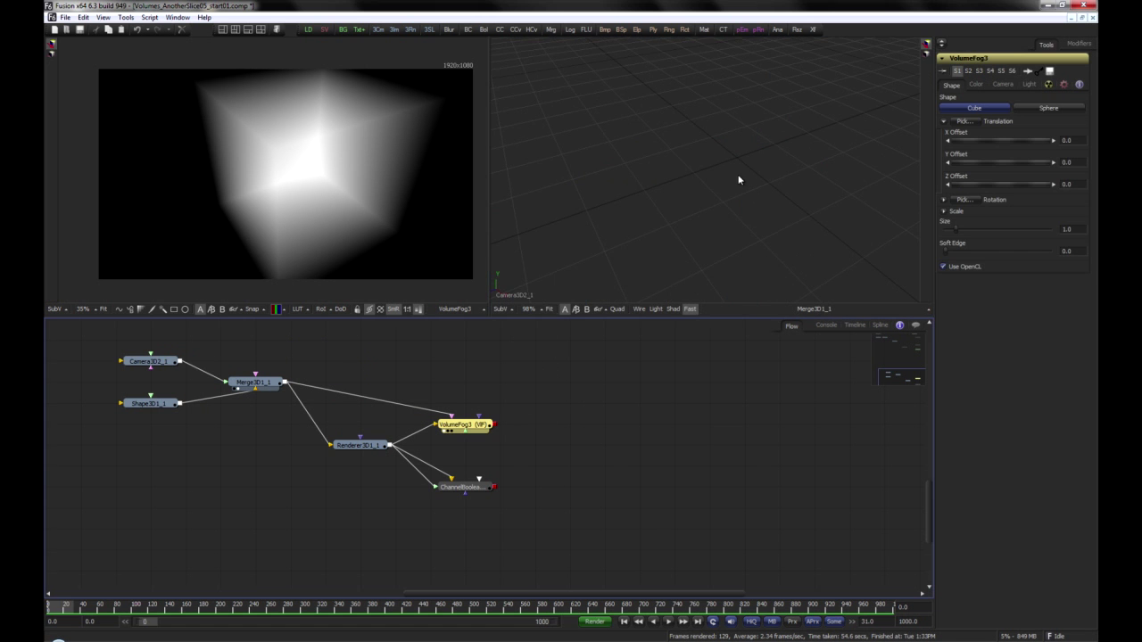
drag(739, 180, 607, 187)
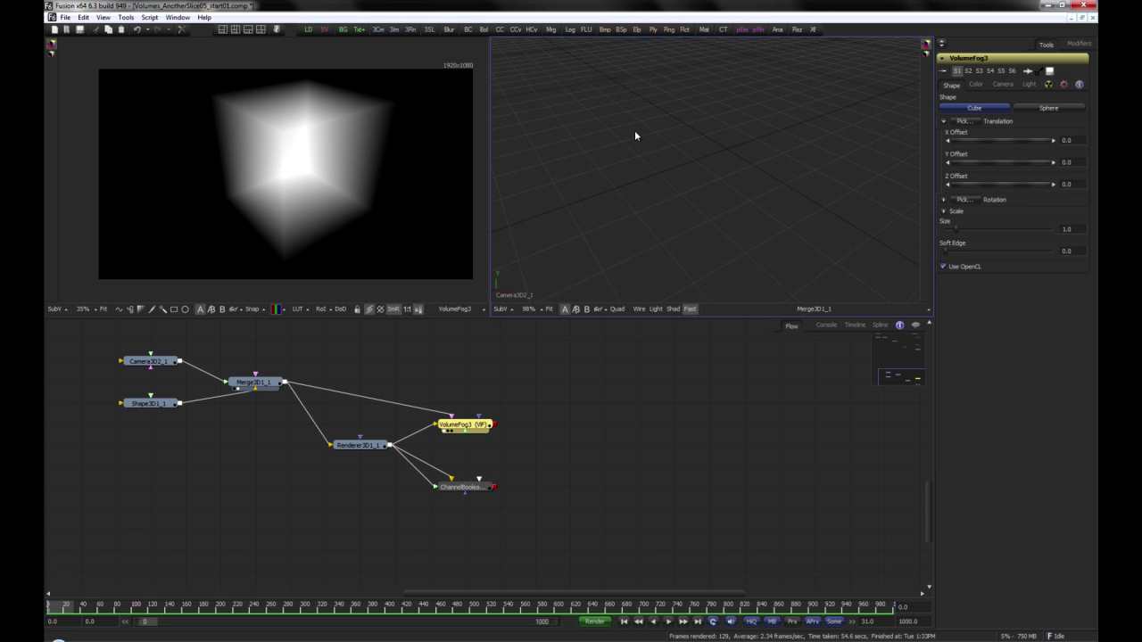
Step: Add a Background tool sized 512×512
click(355, 397)
key(ctrl+space)
text(bac)
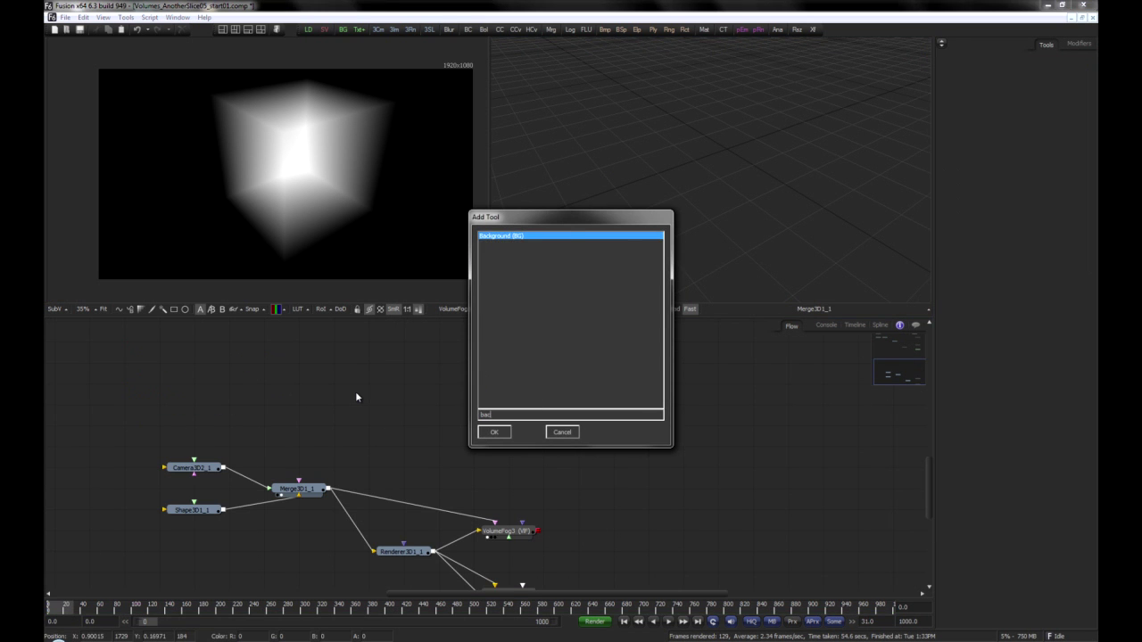
key(Return)
click(1026, 118)
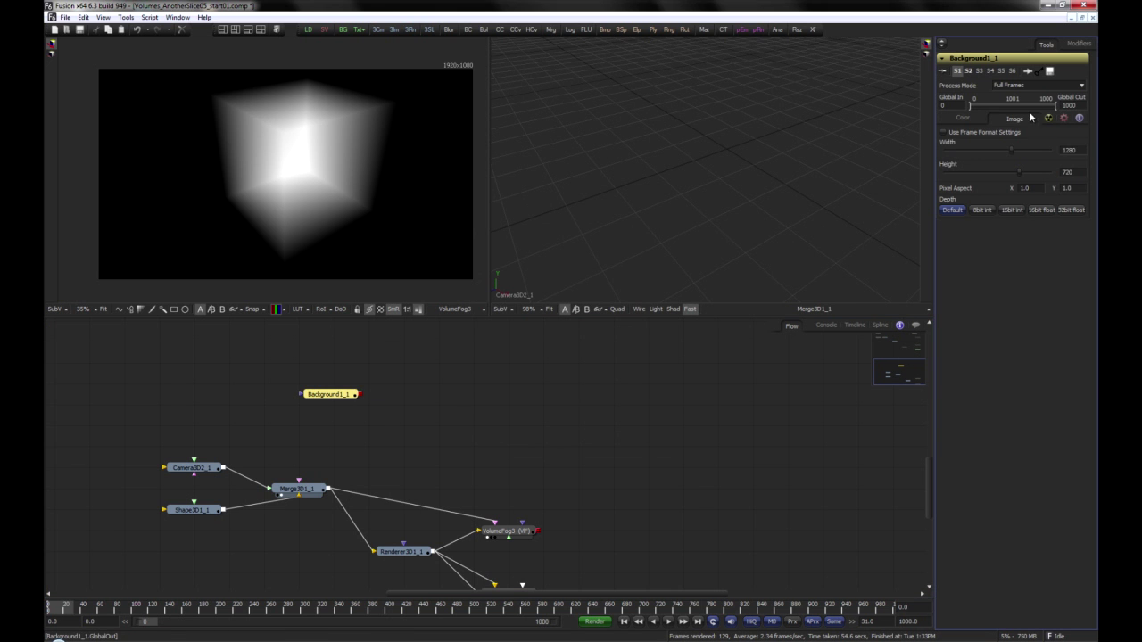
click(1068, 150)
text(512)
key(Tab)
text(512)
key(Return)
Step: Make the background fully opaque orange, mask it with an ellipse, and wire it into VolumeFog3
click(962, 119)
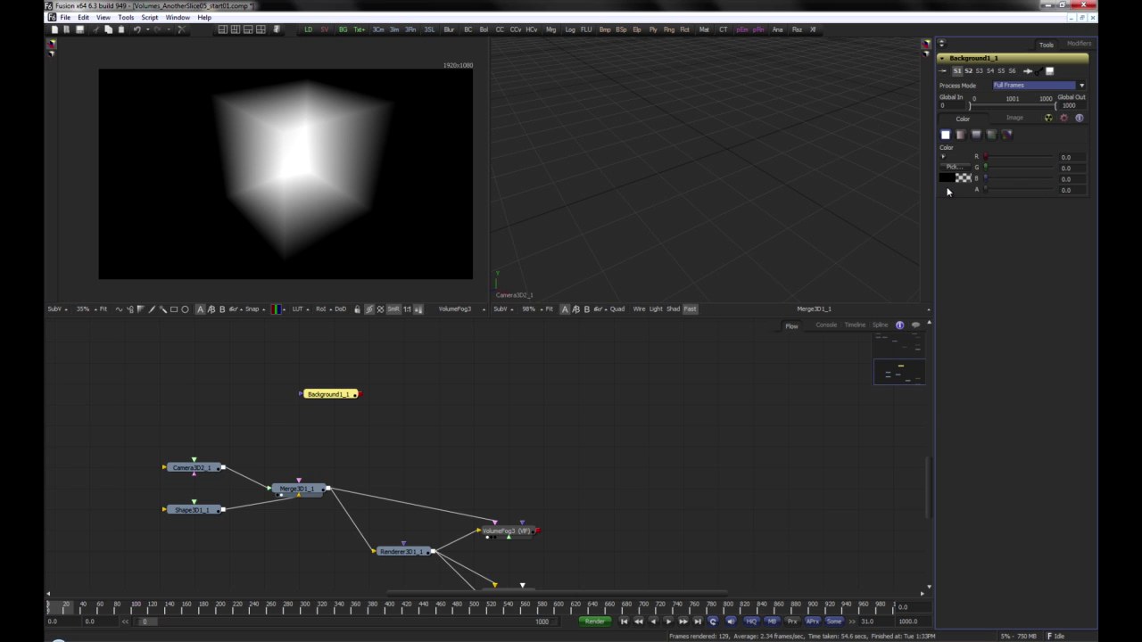
drag(985, 190, 1052, 190)
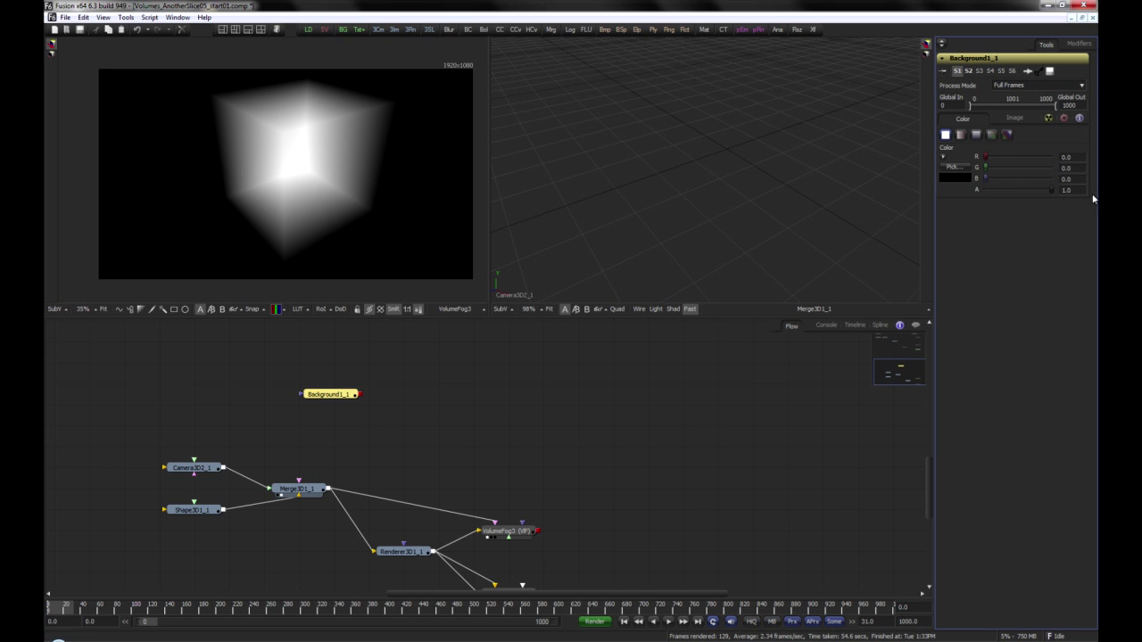
click(944, 160)
drag(983, 198, 1015, 185)
drag(1040, 234, 1040, 158)
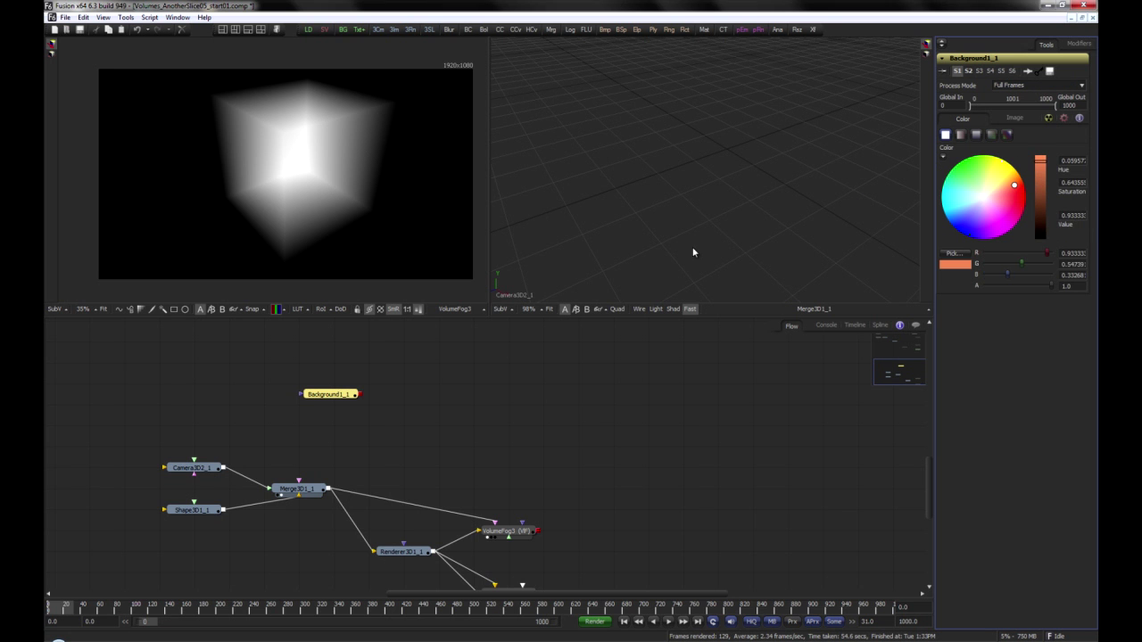
drag(330, 394, 238, 251)
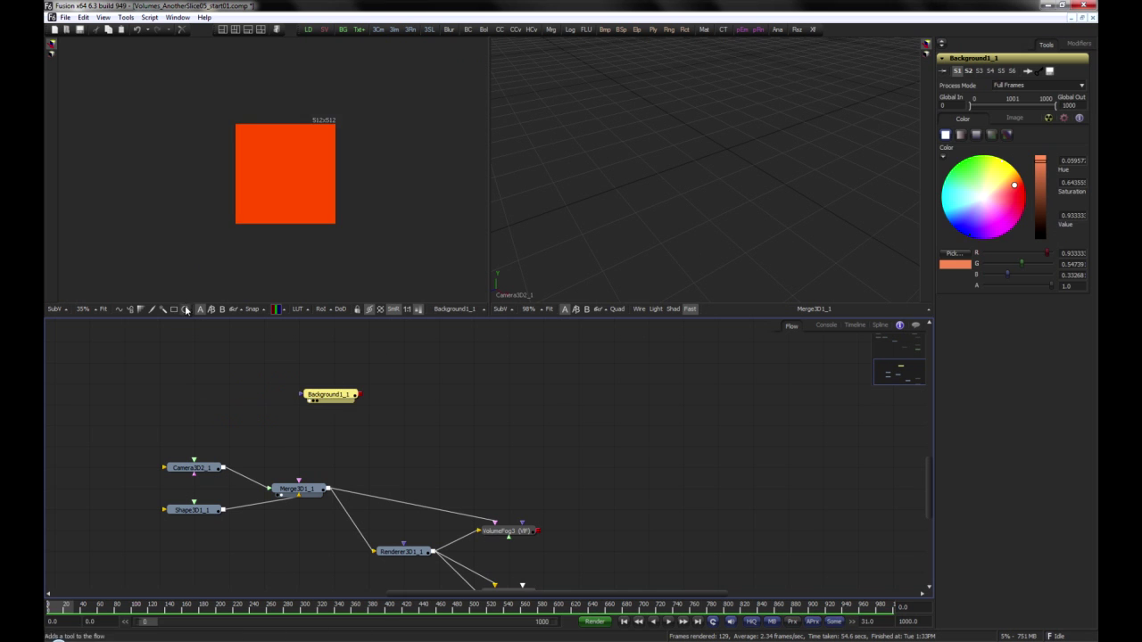
click(186, 309)
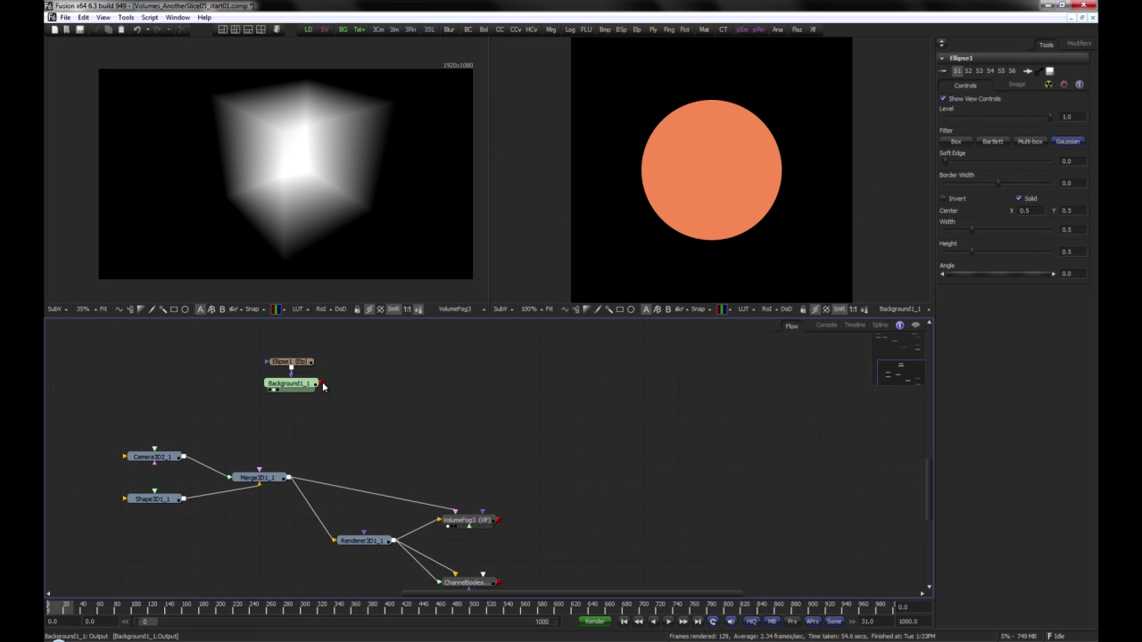
drag(321, 383, 500, 539)
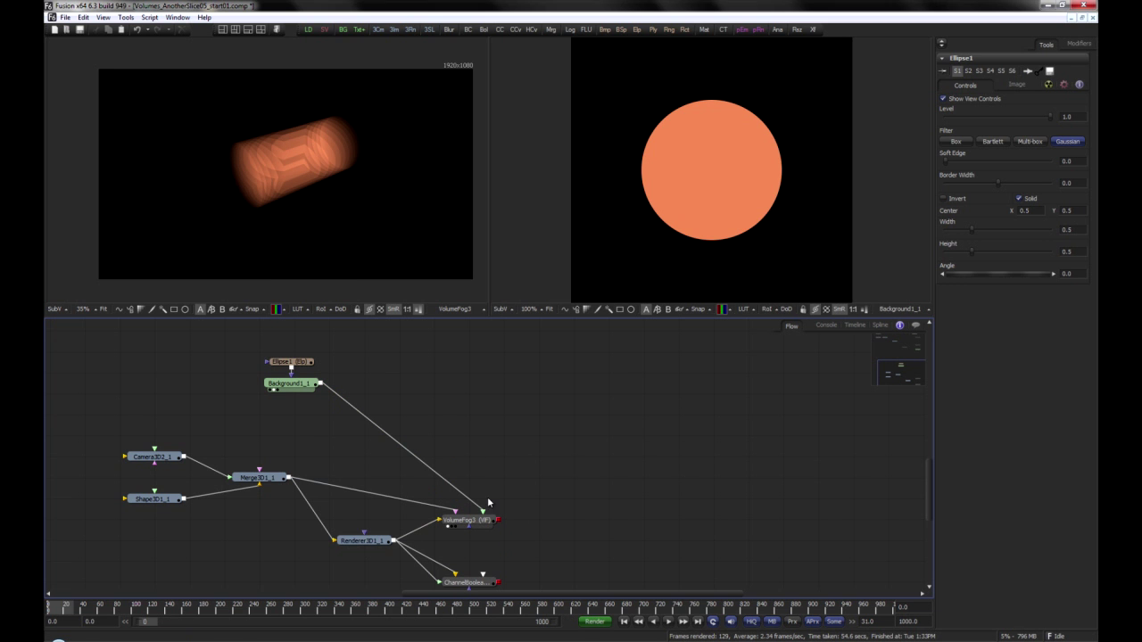
Step: Drop VolumeFog3's Samples to 2, raise them to 64, and try adjusting Z Slices
click(312, 171)
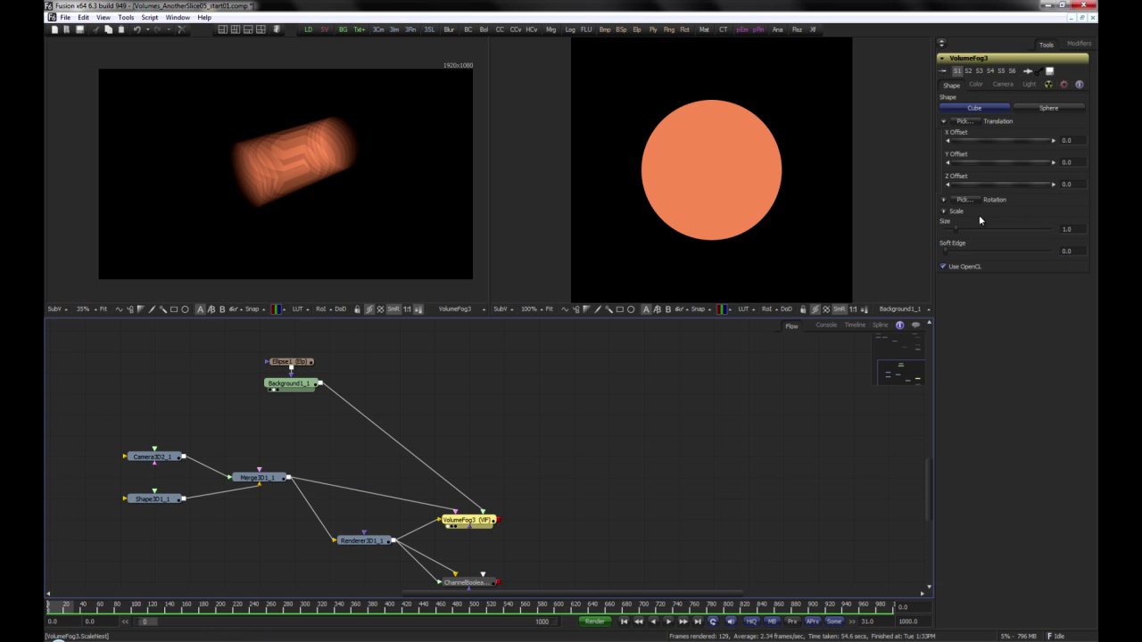
click(975, 84)
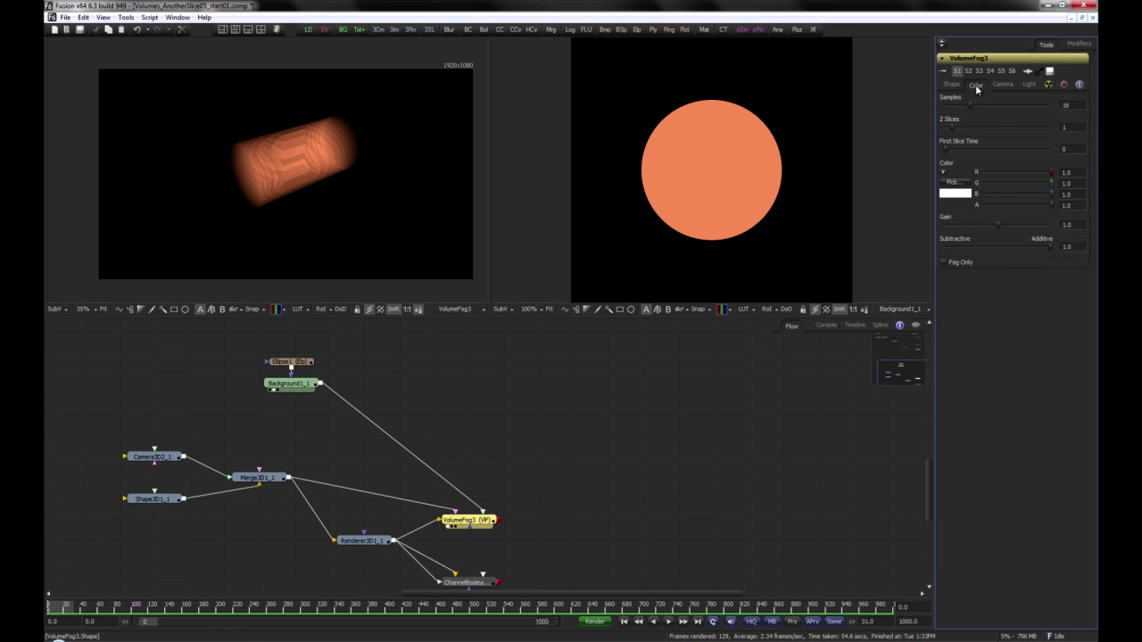
drag(970, 105, 955, 105)
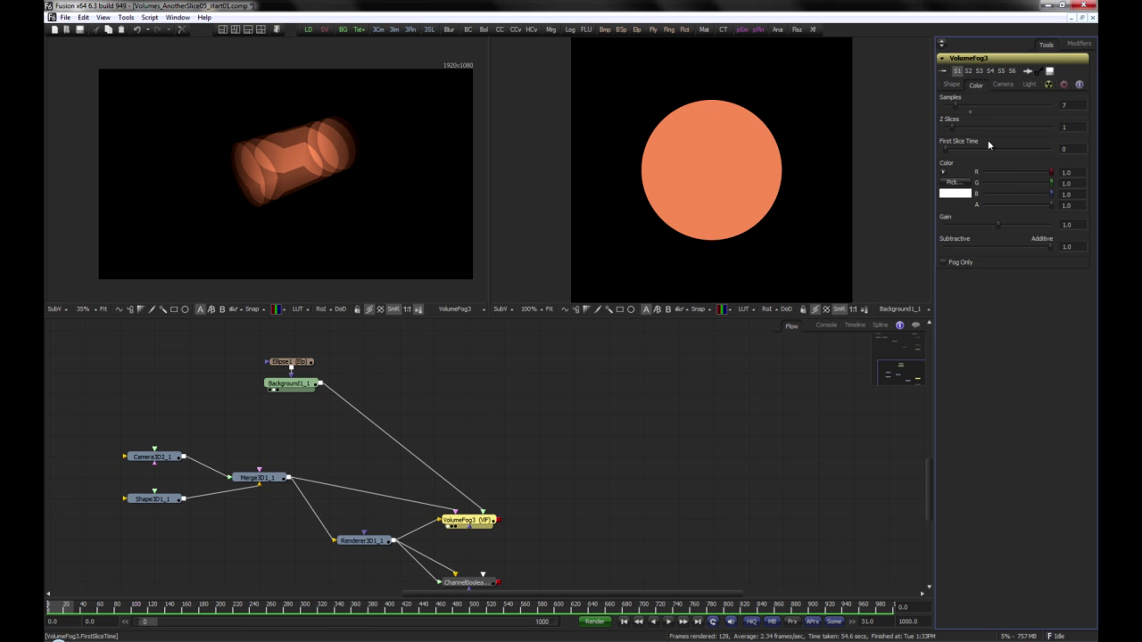
drag(954, 105, 1040, 106)
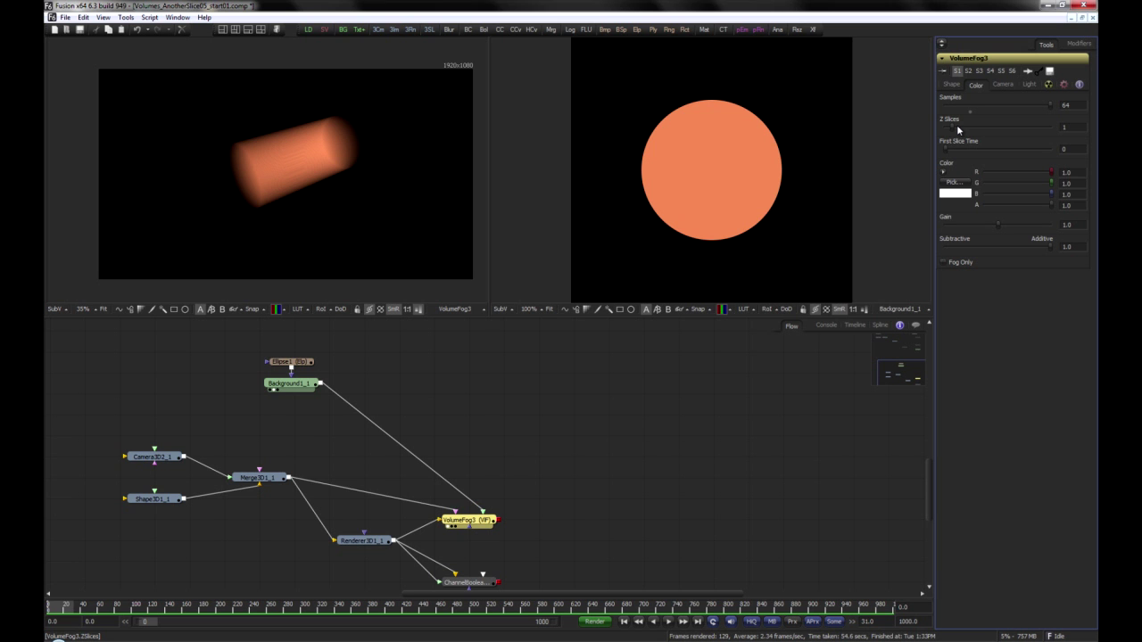
mouse_move(956, 128)
mouse_down()
mouse_move(1032, 134)
mouse_move(947, 129)
mouse_up()
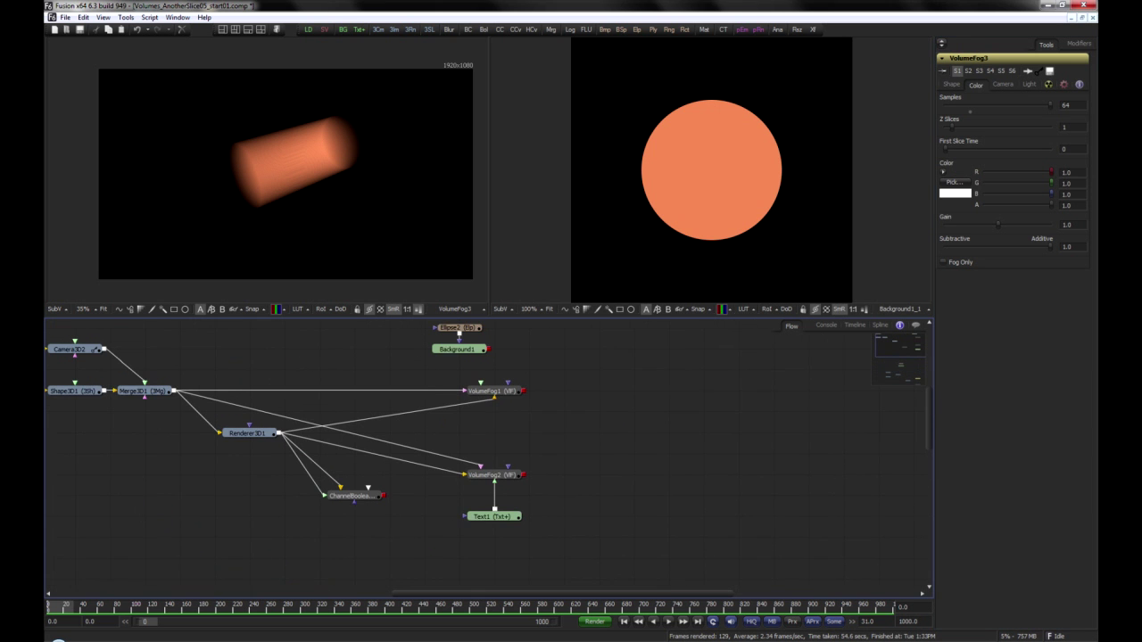
Step: Check Text1_1's Time Code modifier and feed the text into VolumeFog3's image input
click(502, 522)
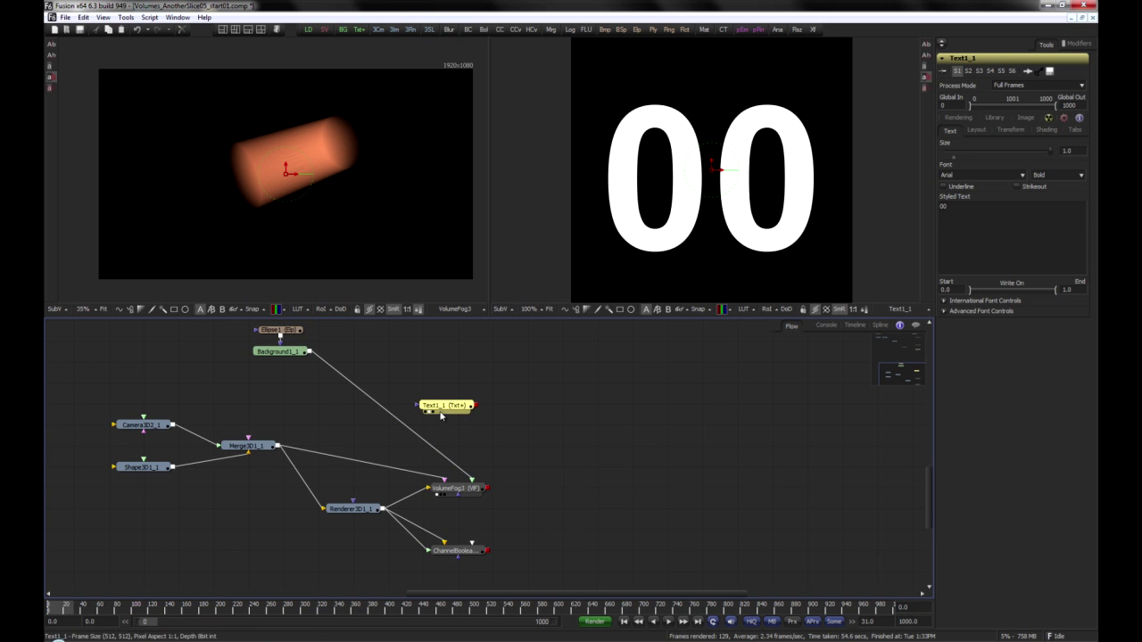
click(1080, 44)
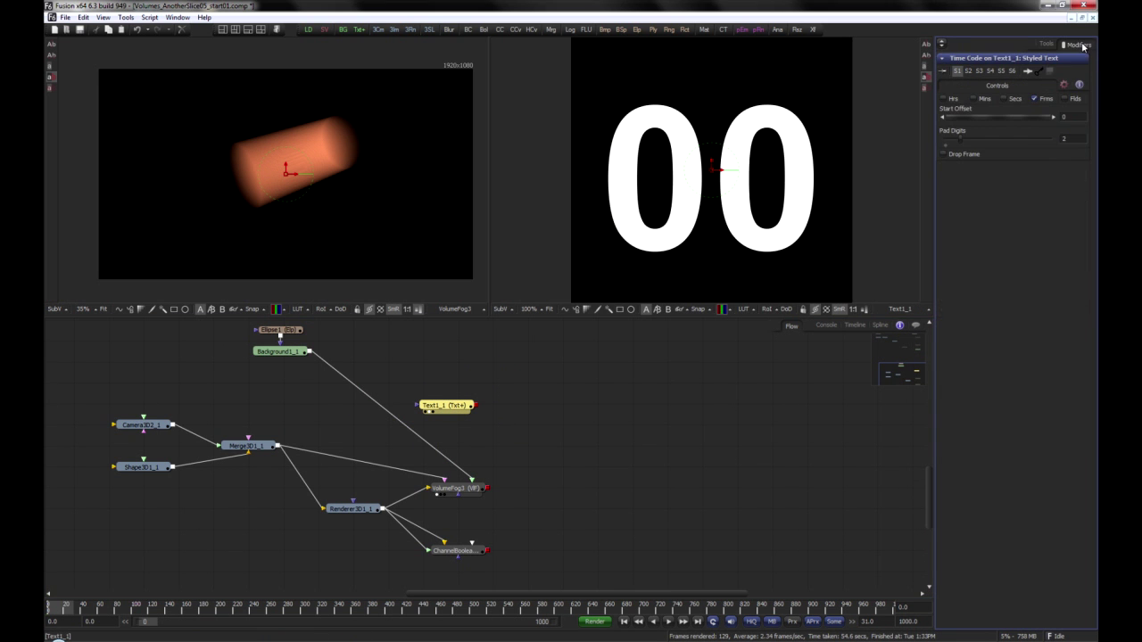
click(1047, 43)
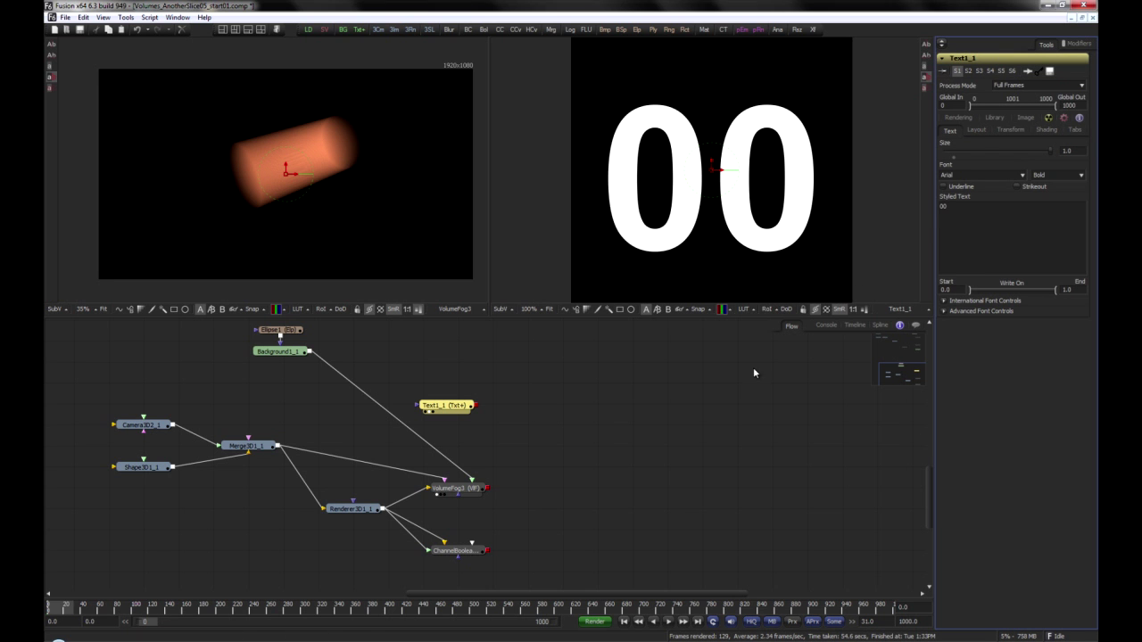
drag(476, 405, 472, 480)
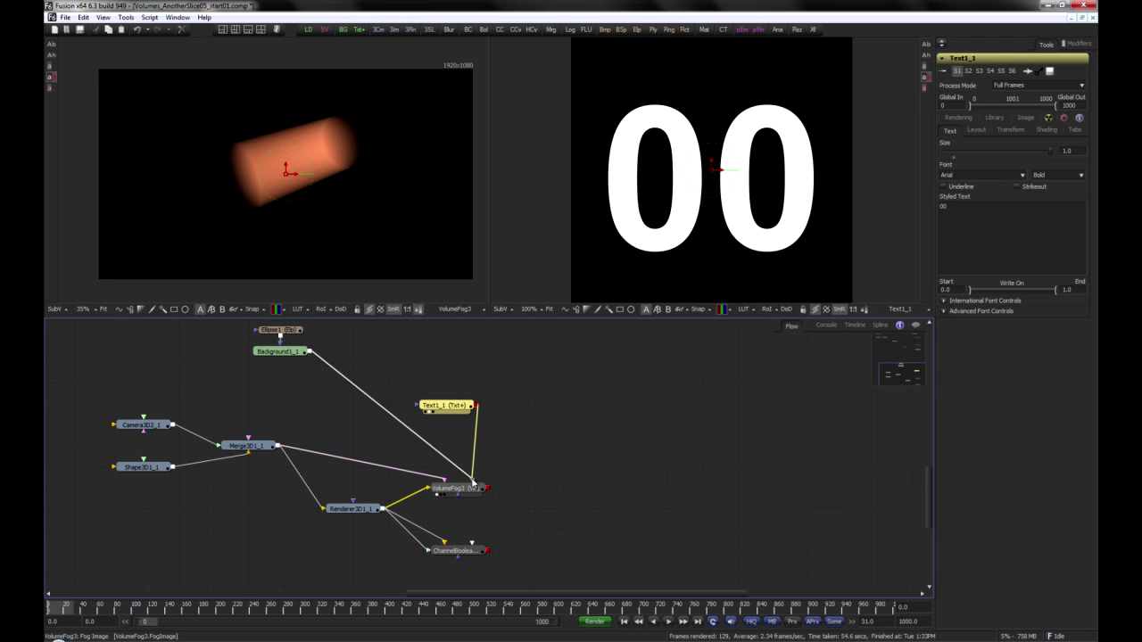
Step: Set VolumeFog3 to 4 Samples and 2 Z Slices, and view Merge3D1_1 in the right viewer
click(477, 493)
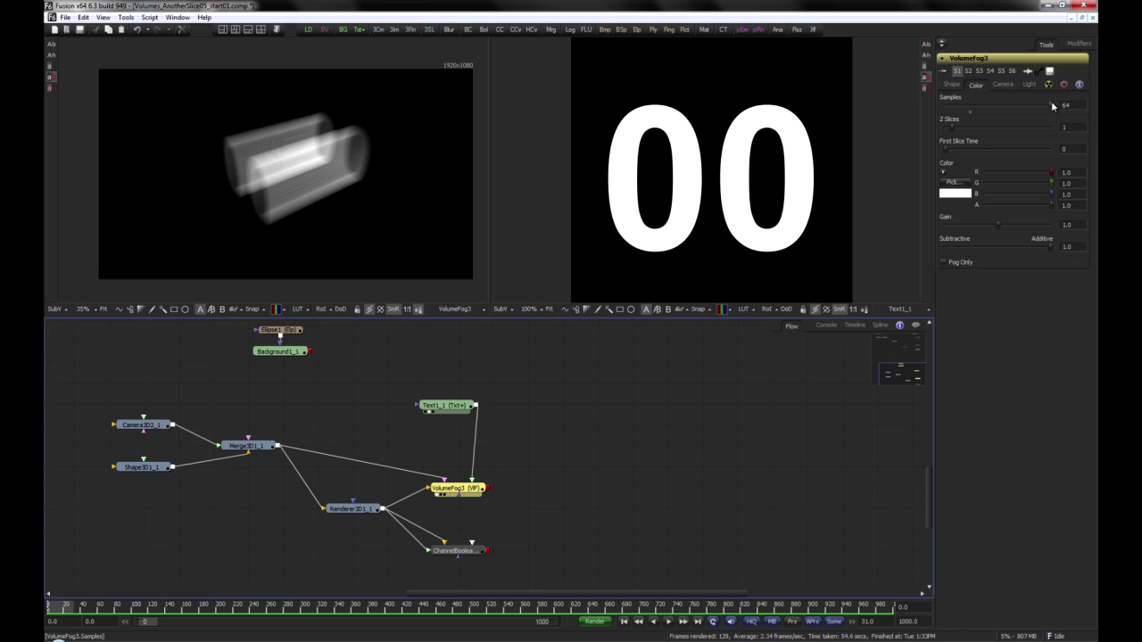
drag(1051, 103, 959, 131)
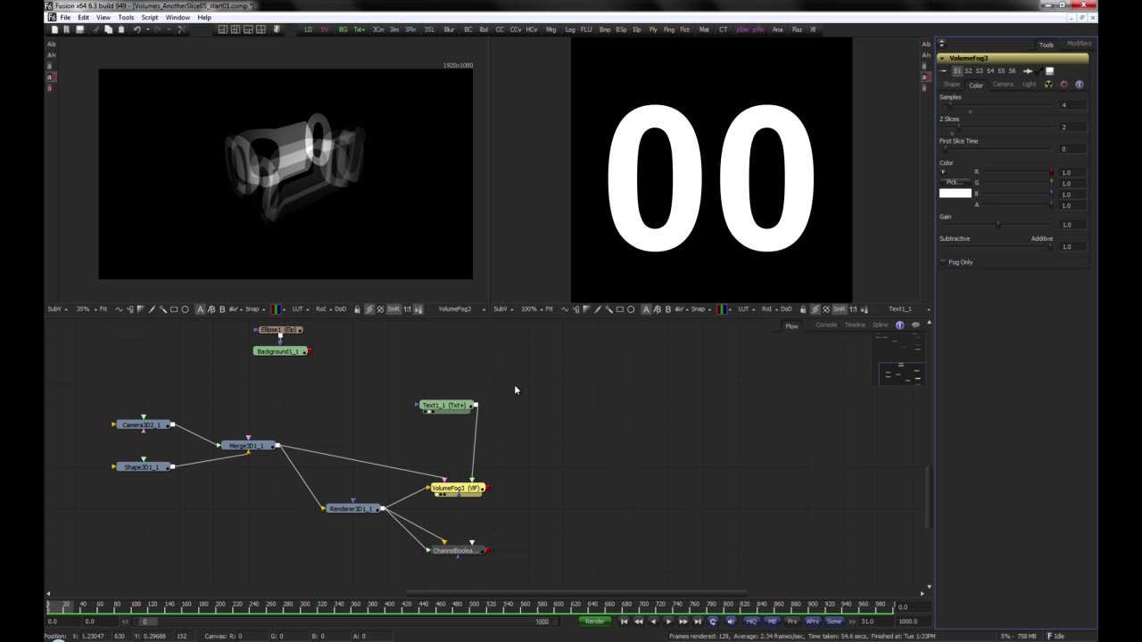
drag(250, 445, 639, 237)
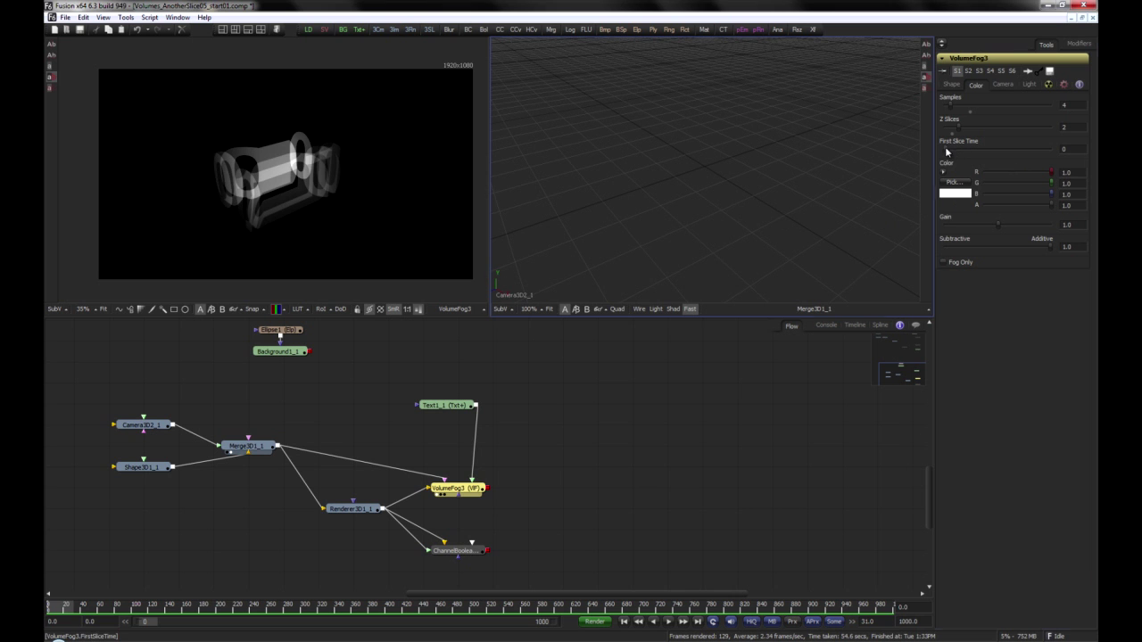
Step: Set First Slice Time to 18, preview playback, and raise Z Slices to 16 and Samples to 40
drag(947, 149, 970, 148)
drag(446, 406, 648, 200)
key(space)
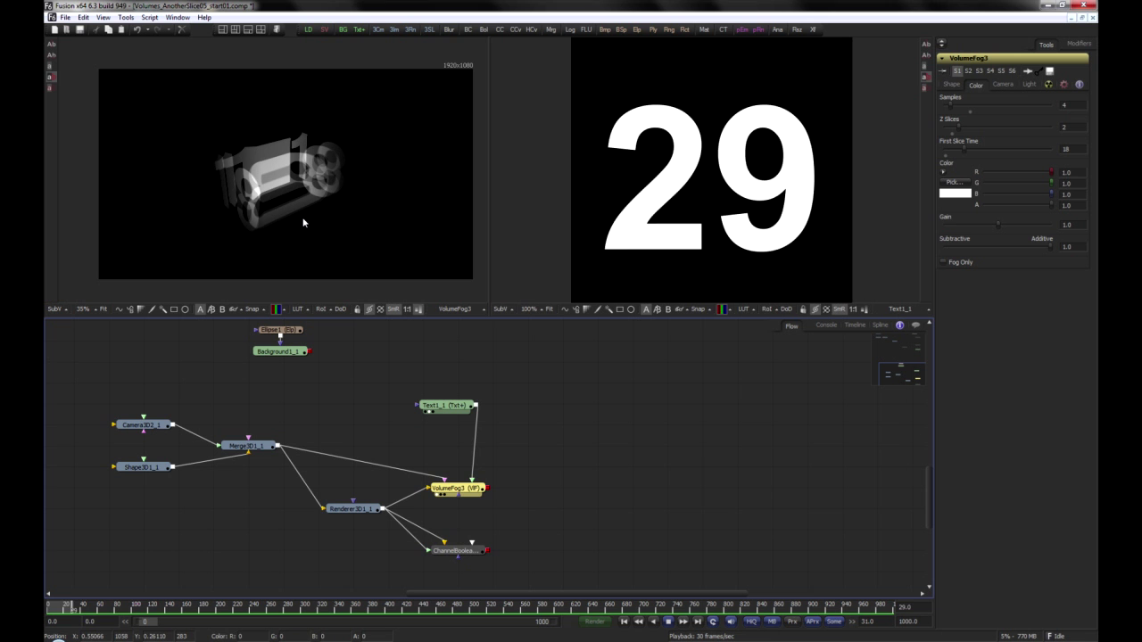
key(space)
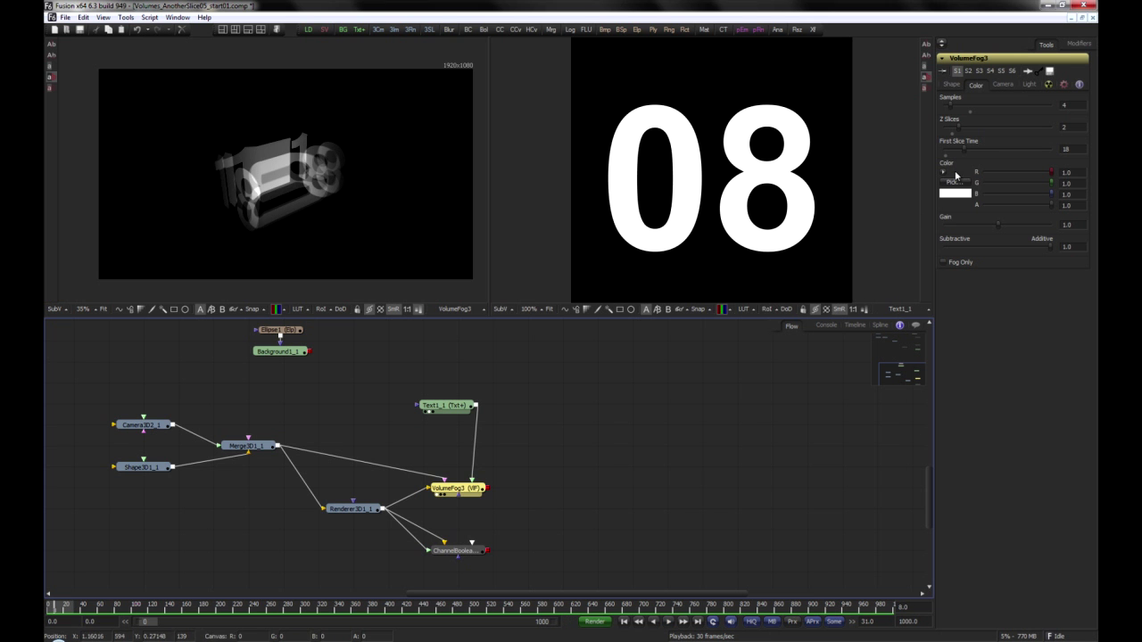
drag(961, 131, 1052, 123)
drag(962, 102, 1025, 106)
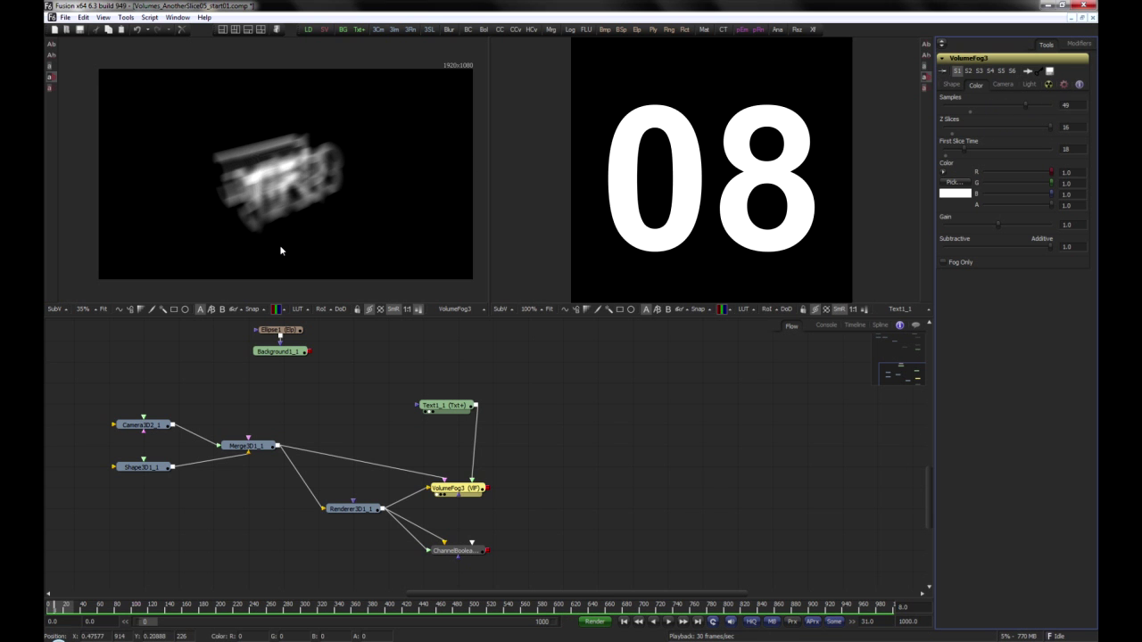